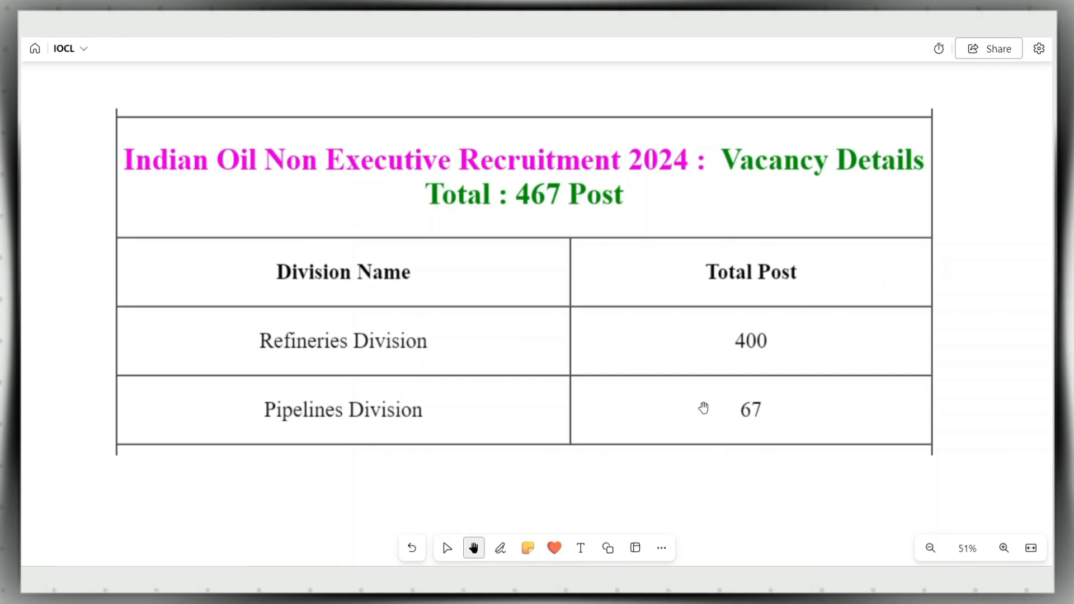
- Pan the whiteboard to show the post-wise eligibility tables for posts 202 and 203
drag(787, 494, 809, 223)
scroll(716, 274, down, 1)
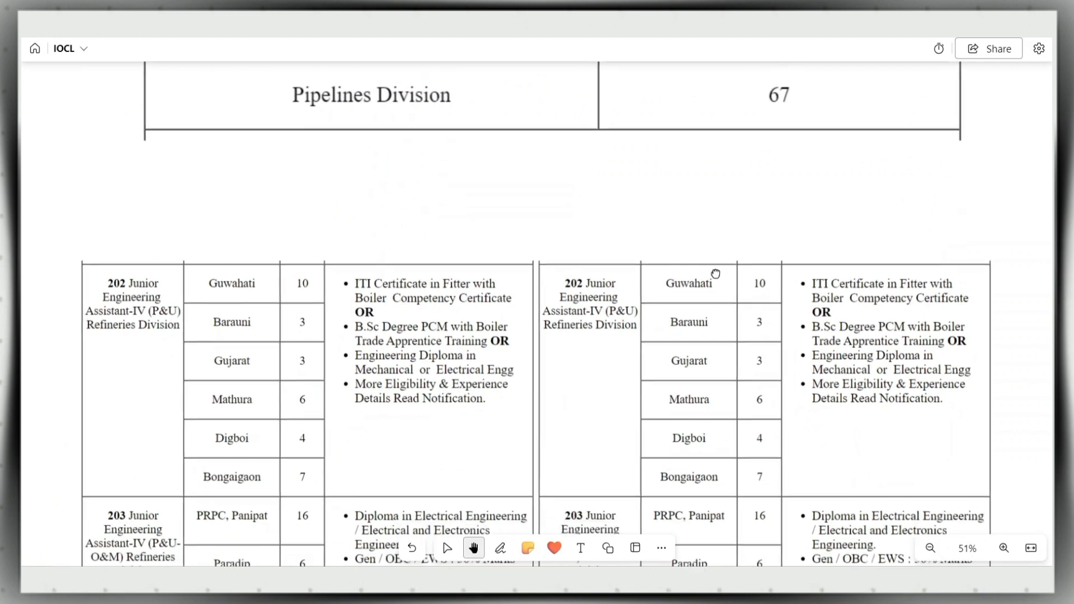
drag(716, 274, 728, 197)
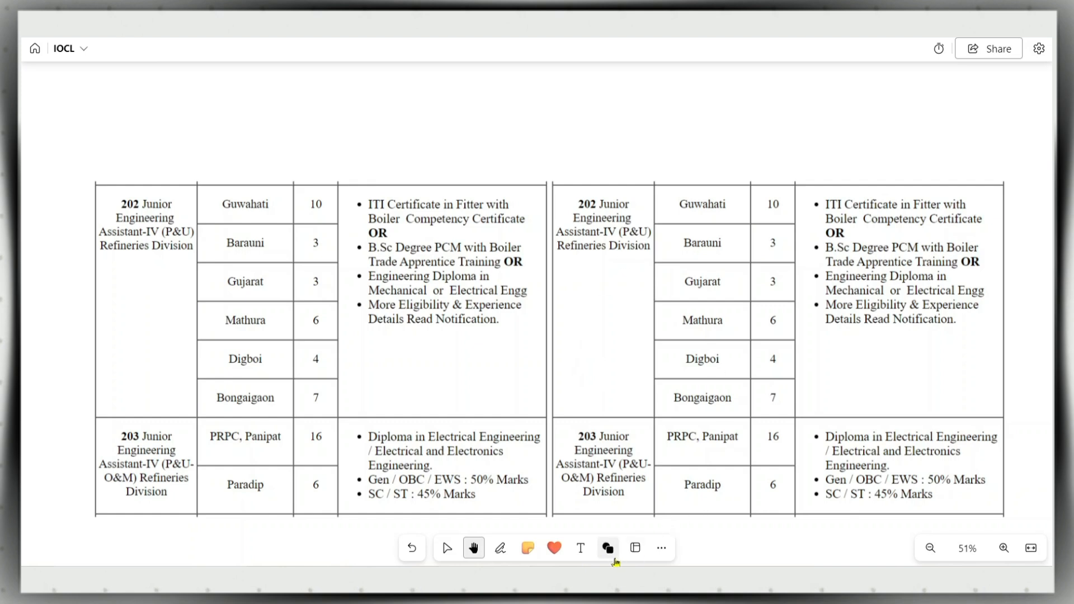
click(611, 578)
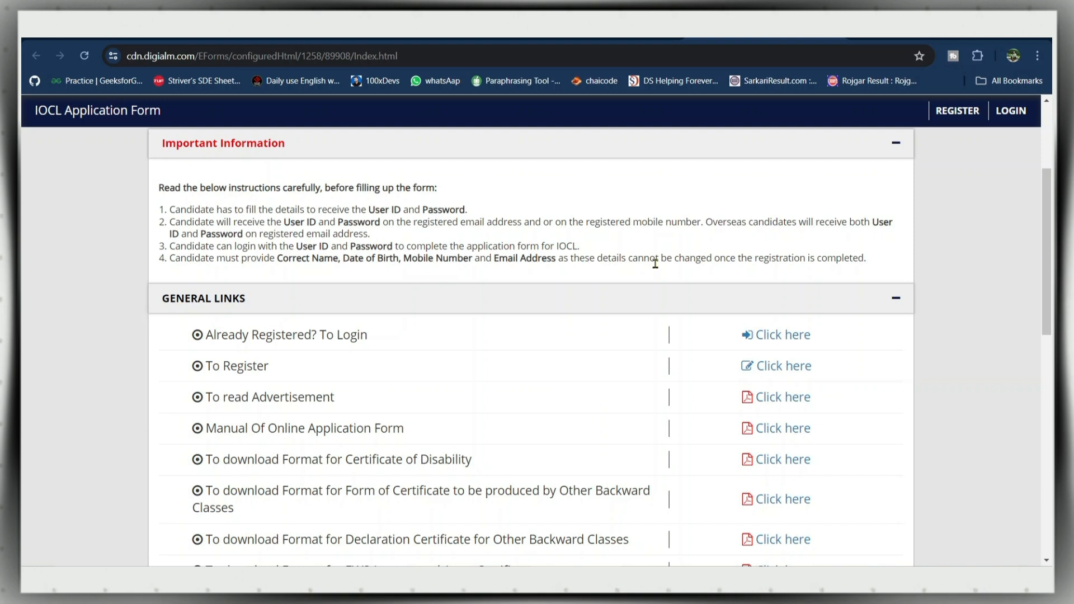
- On the IOCL Application Form page, highlight the 'already registered' login line and the 'To Register' line
scroll(655, 264, up, 3)
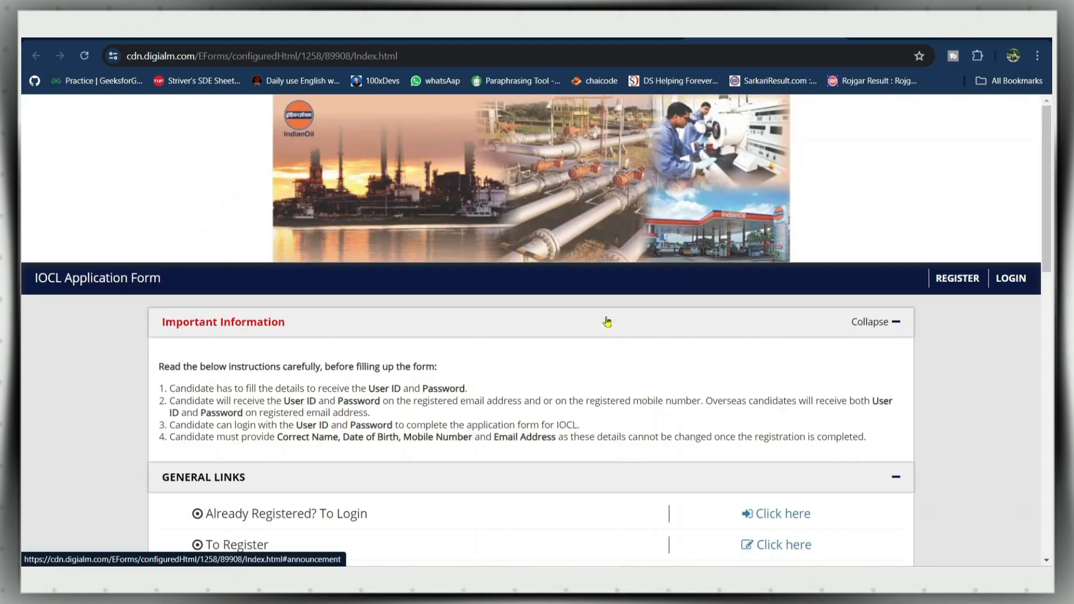
scroll(607, 321, down, 5)
scroll(606, 313, up, 3)
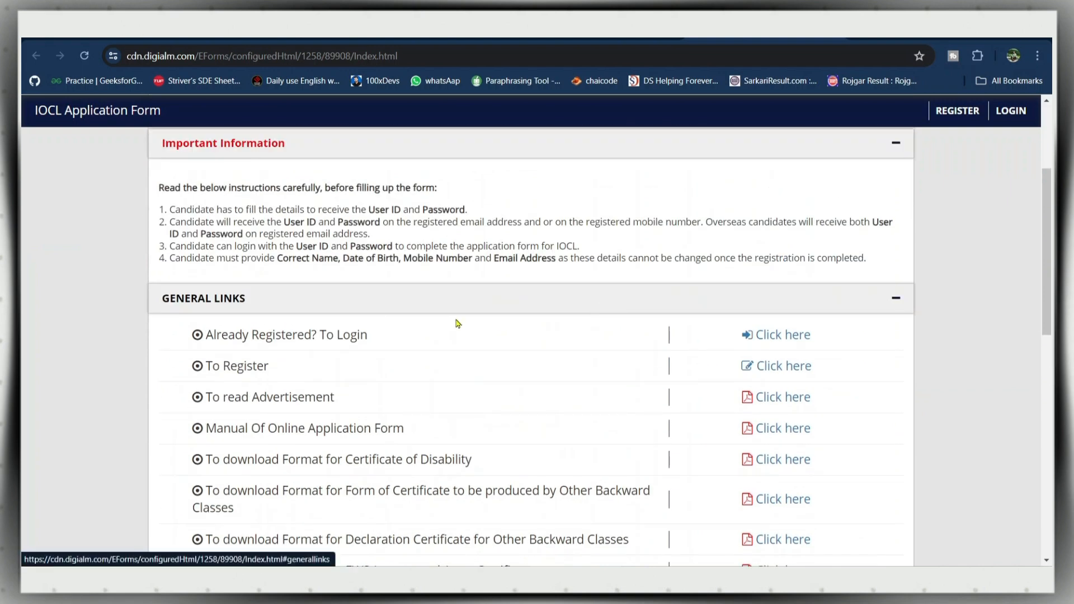
drag(209, 334, 334, 336)
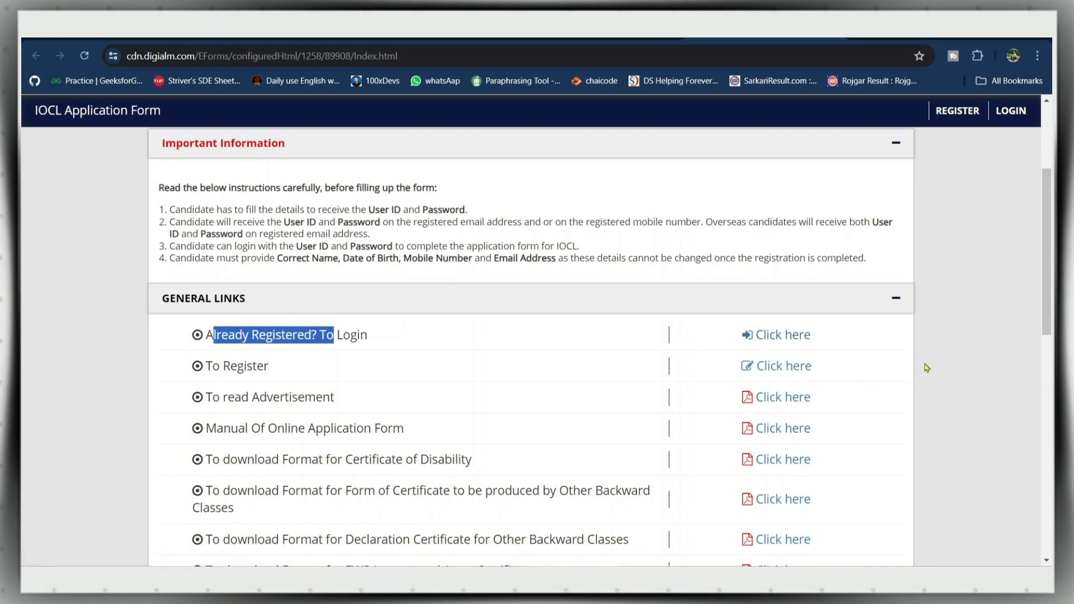
click(926, 367)
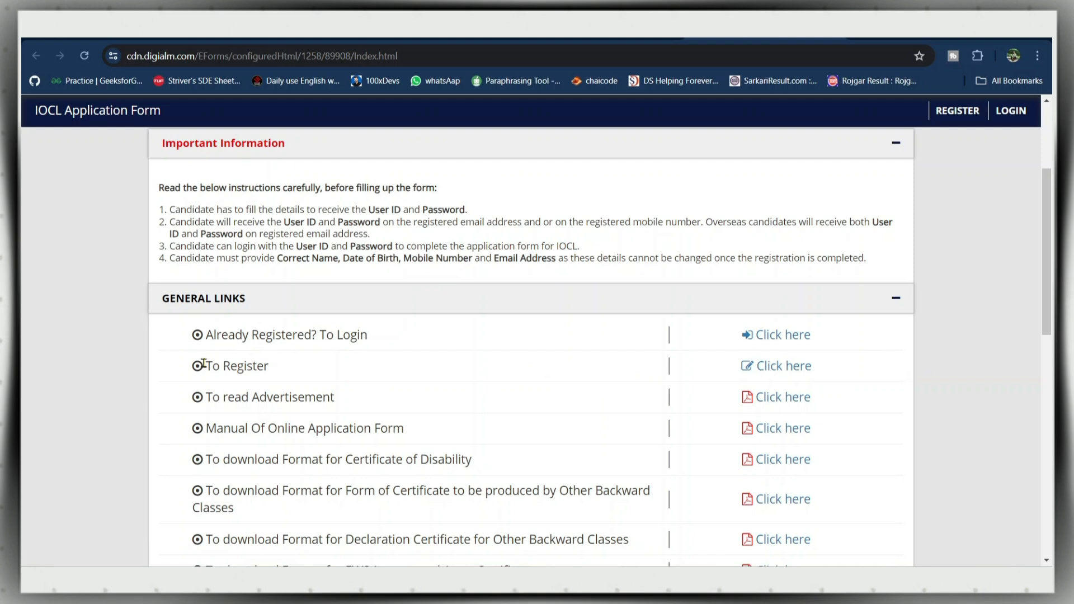
drag(203, 365, 246, 365)
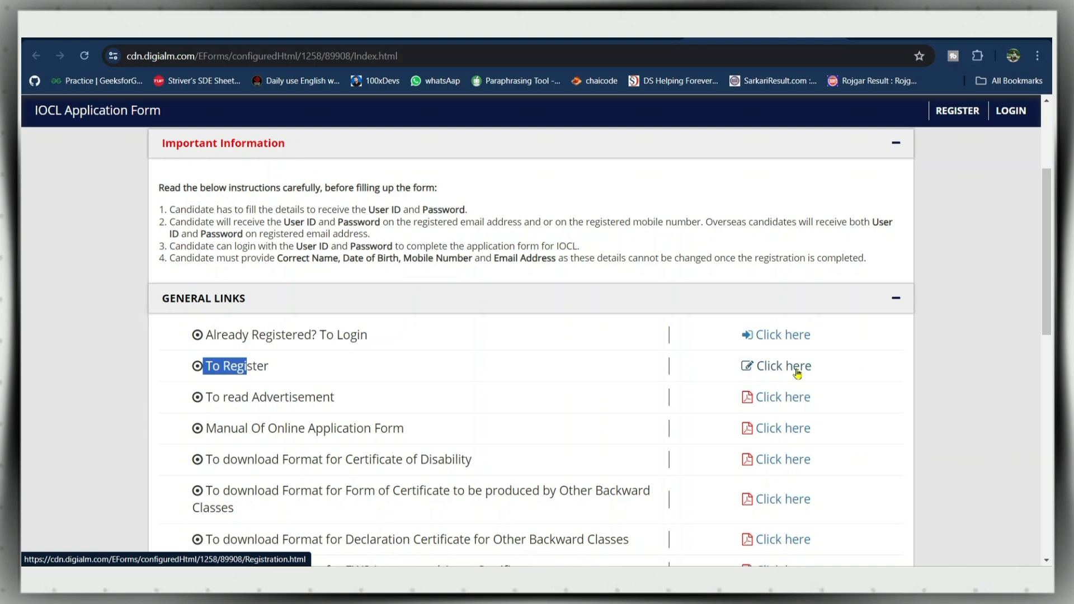
- Open the registration page and highlight the IOCL Application Form title
click(797, 372)
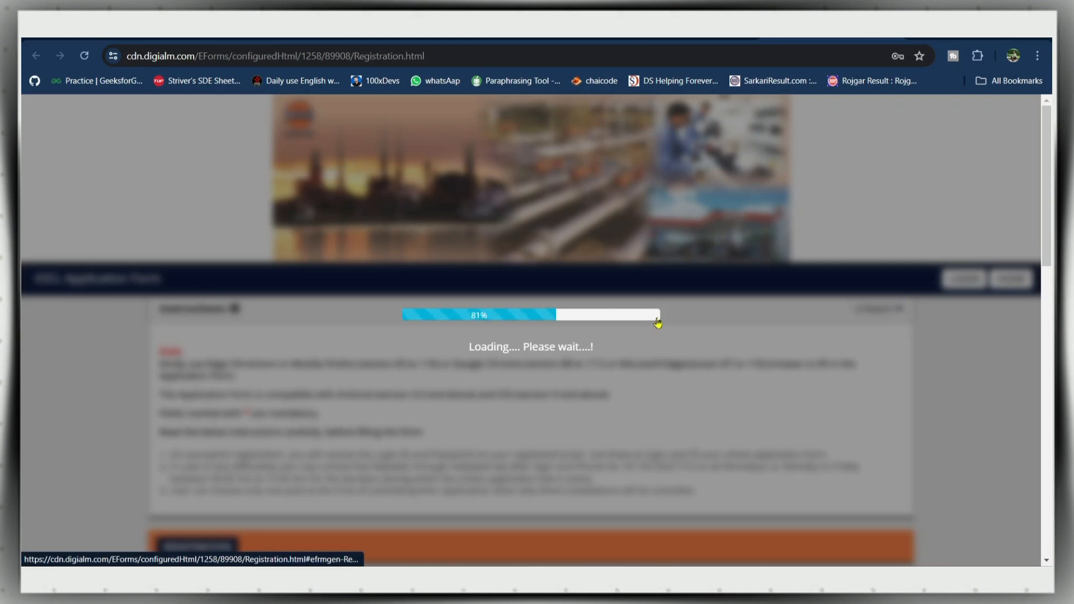
scroll(649, 321, down, 3)
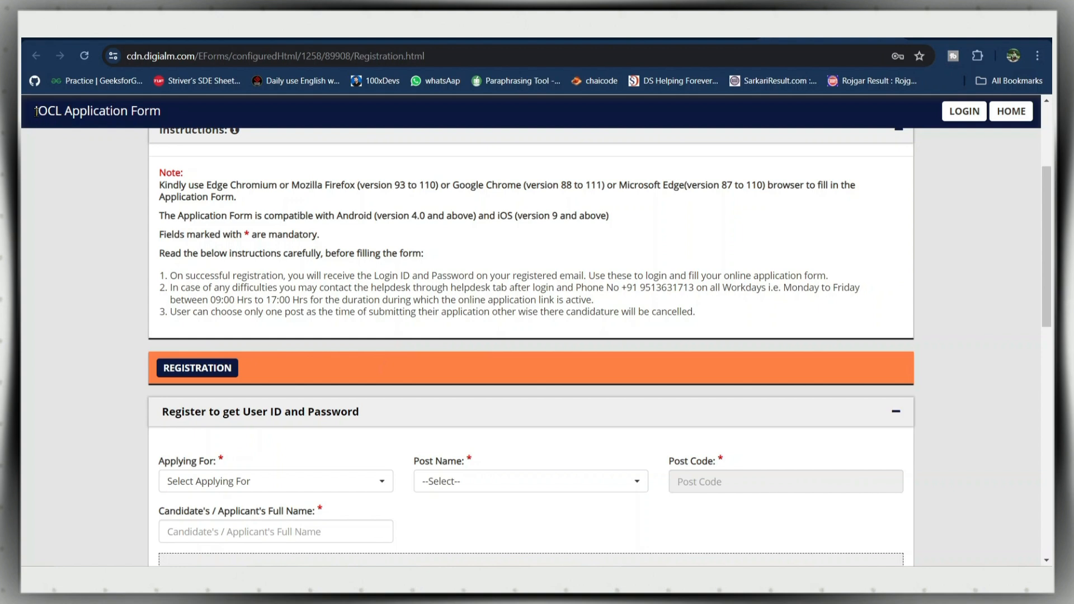
drag(35, 112, 166, 116)
scroll(360, 248, down, 3)
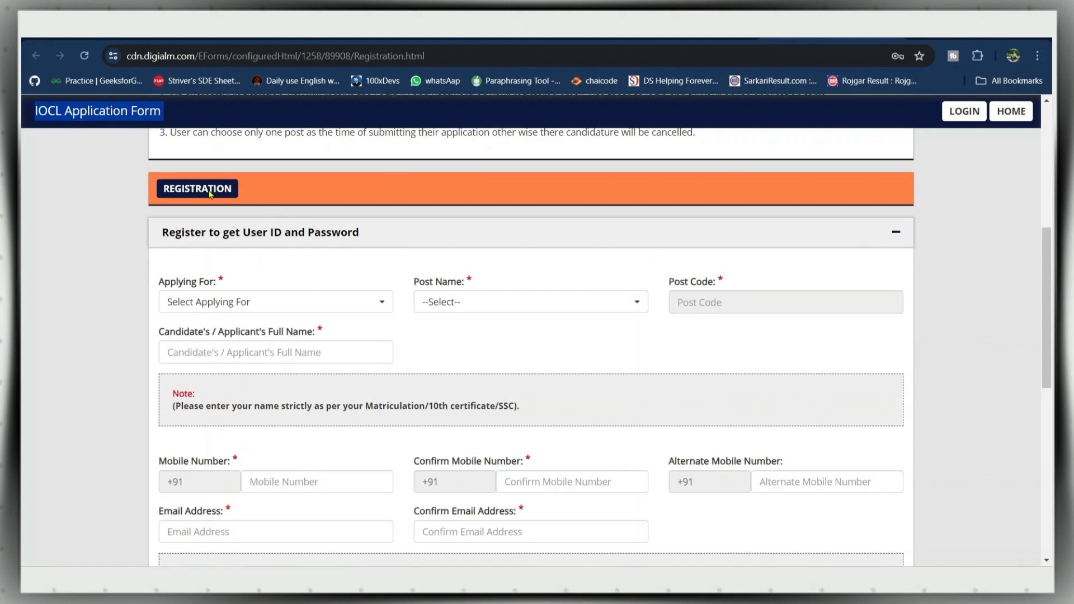
click(922, 292)
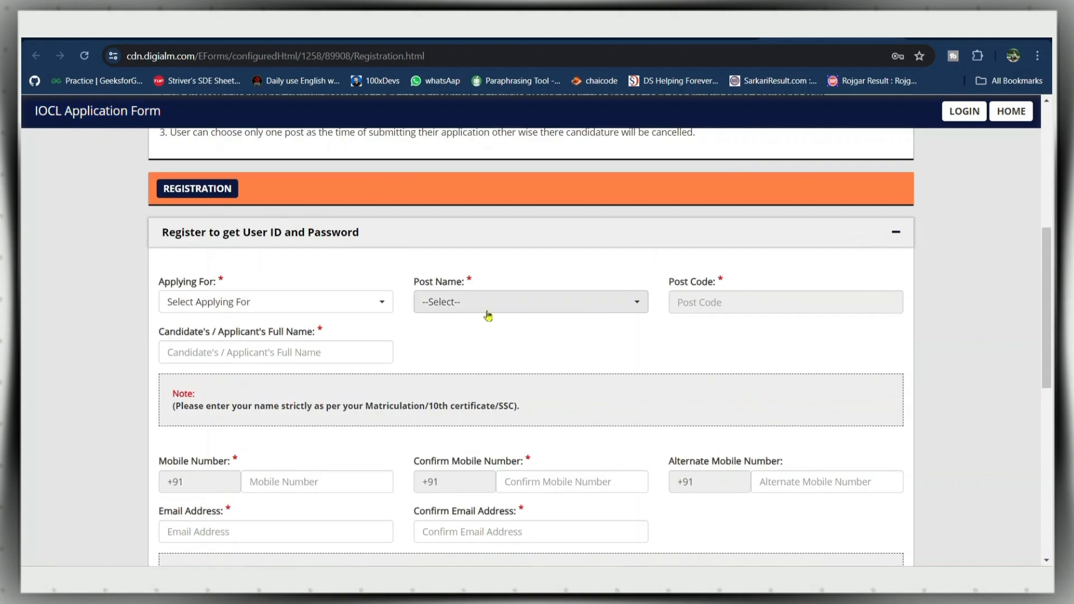
- Apply for IOCL Pipelines, post Technical Attendant I, confirming the auto-filled post code 401
click(263, 305)
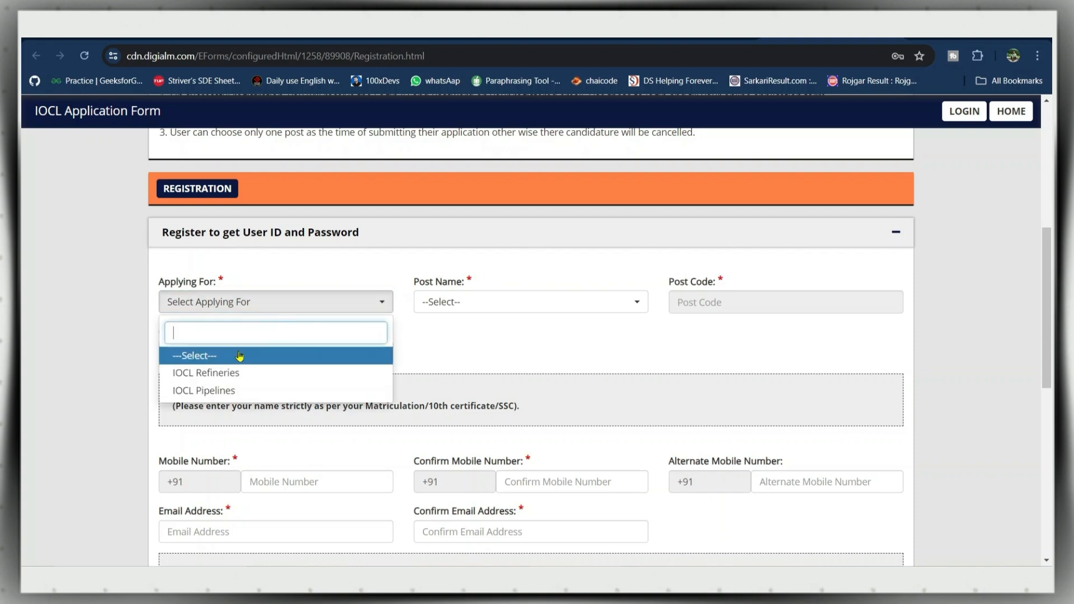
click(229, 390)
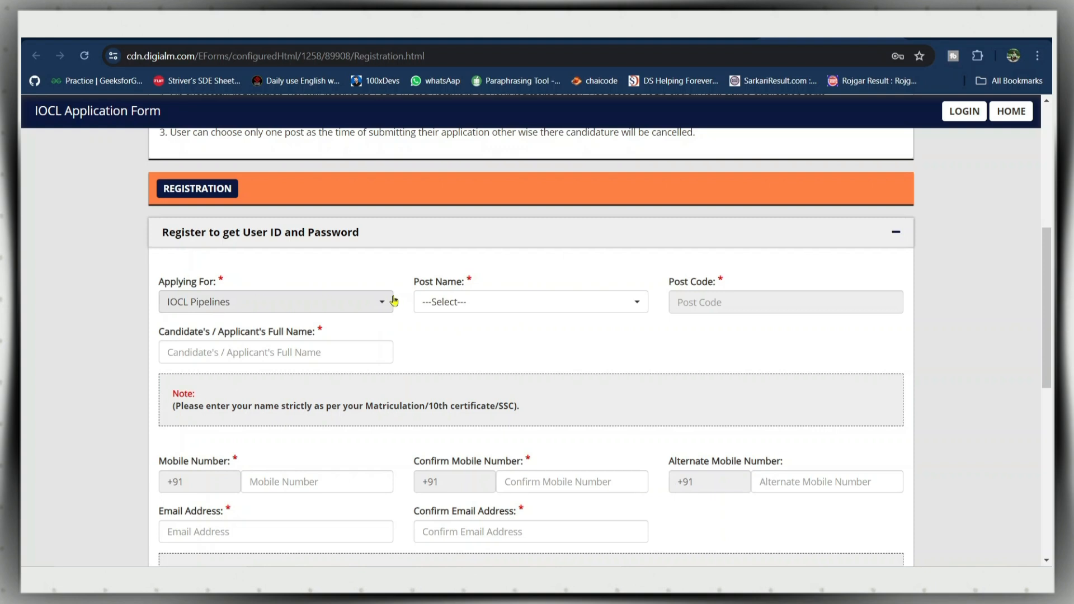
click(599, 302)
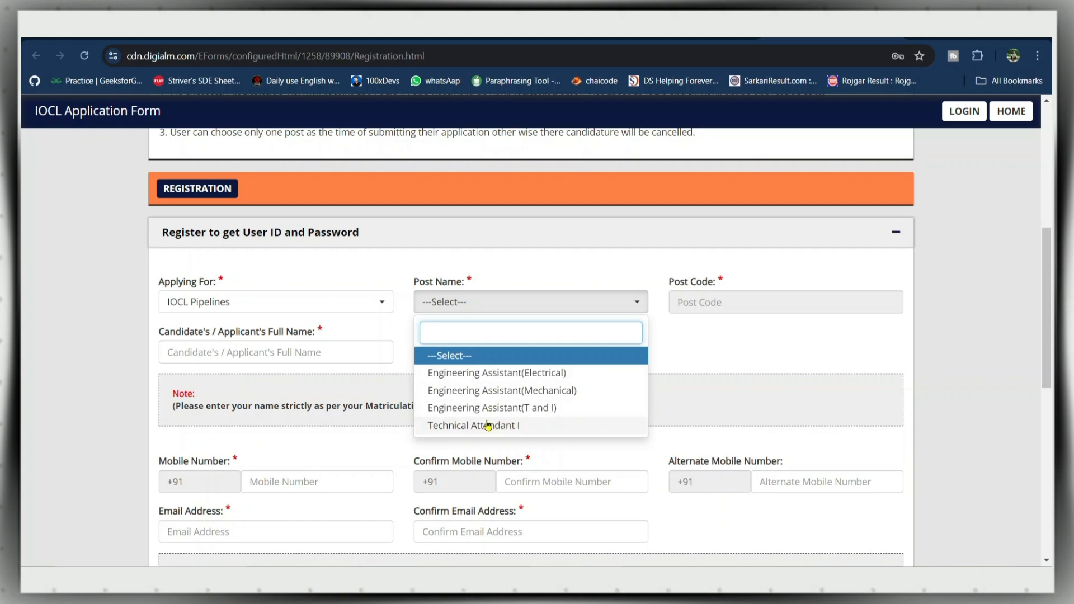
click(488, 426)
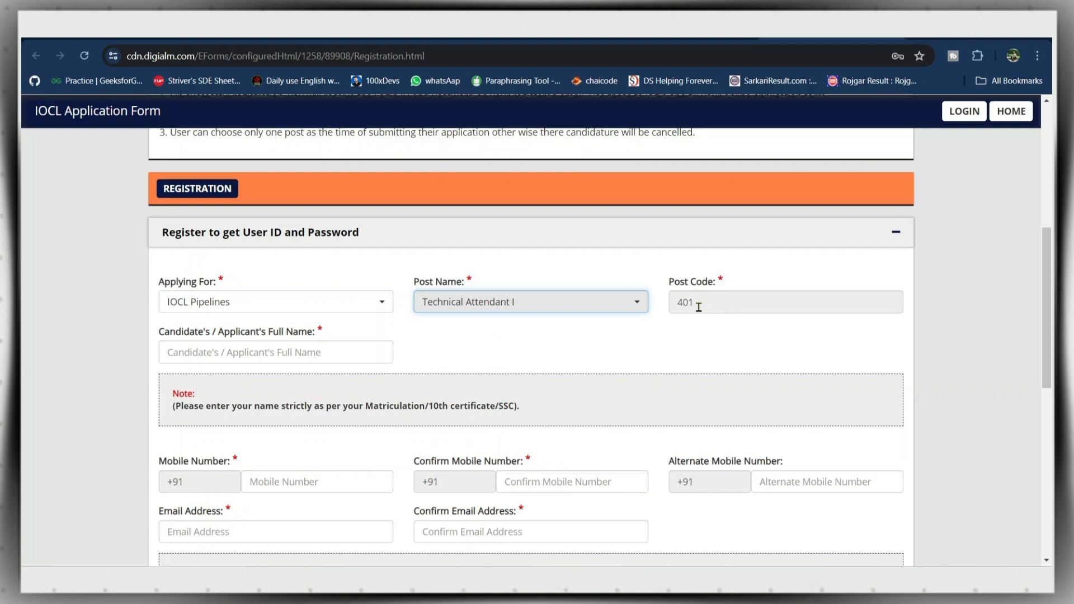
drag(698, 307, 671, 309)
- Note the Matriculation/10th certificate name rule and start entering the candidate's full name
click(475, 327)
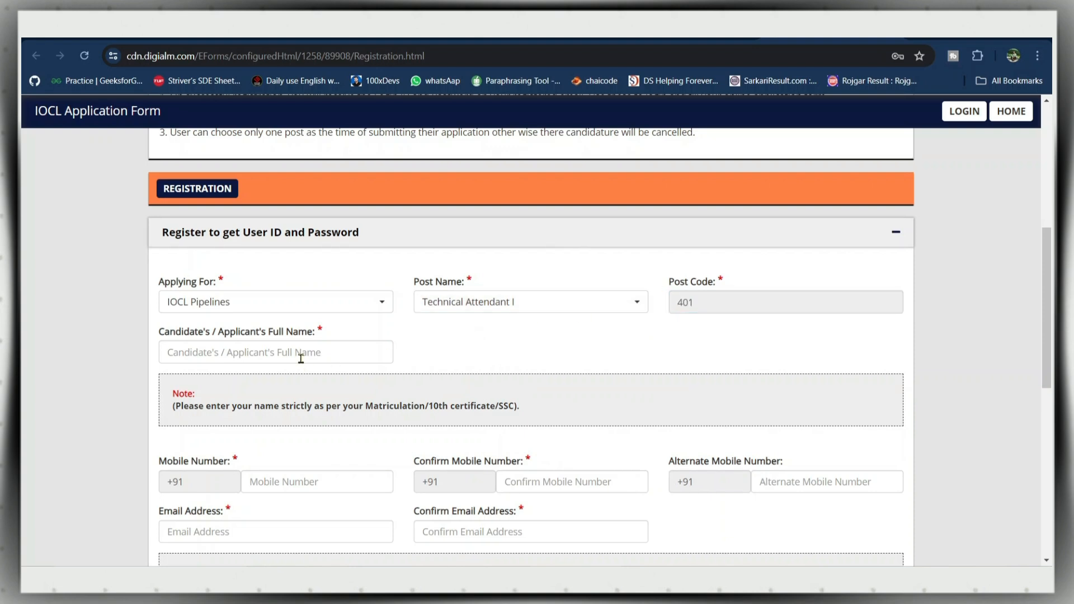
scroll(301, 354, down, 3)
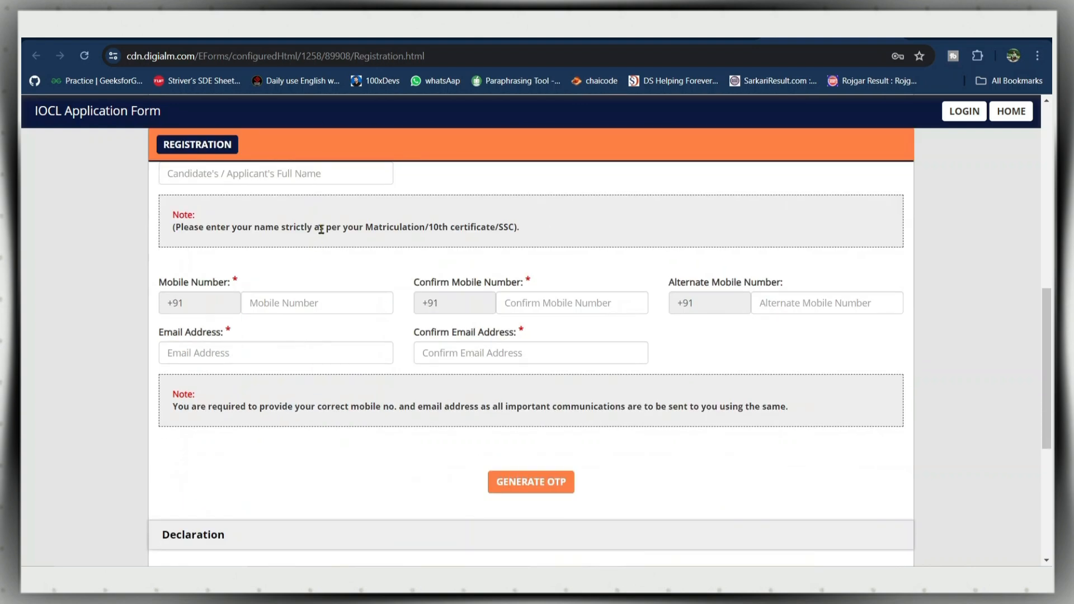
scroll(322, 228, up, 3)
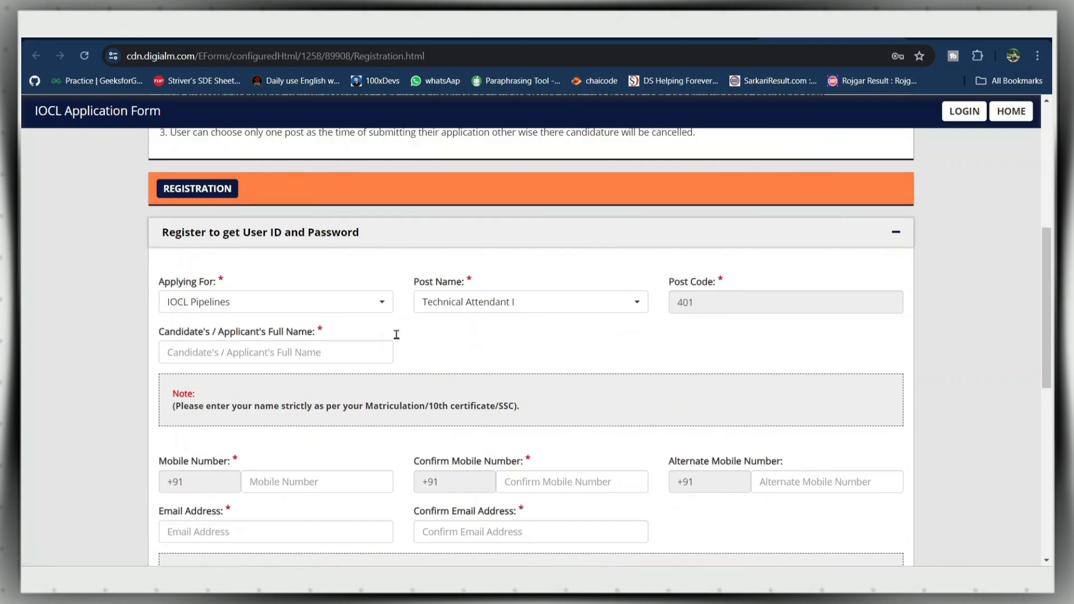
scroll(592, 347, down, 3)
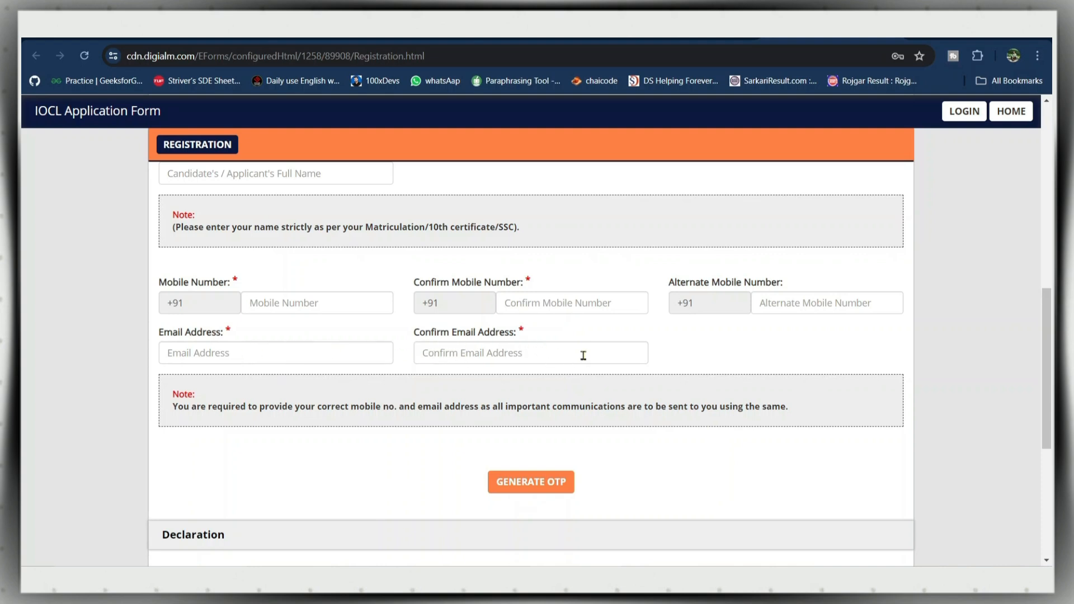
scroll(565, 302, up, 3)
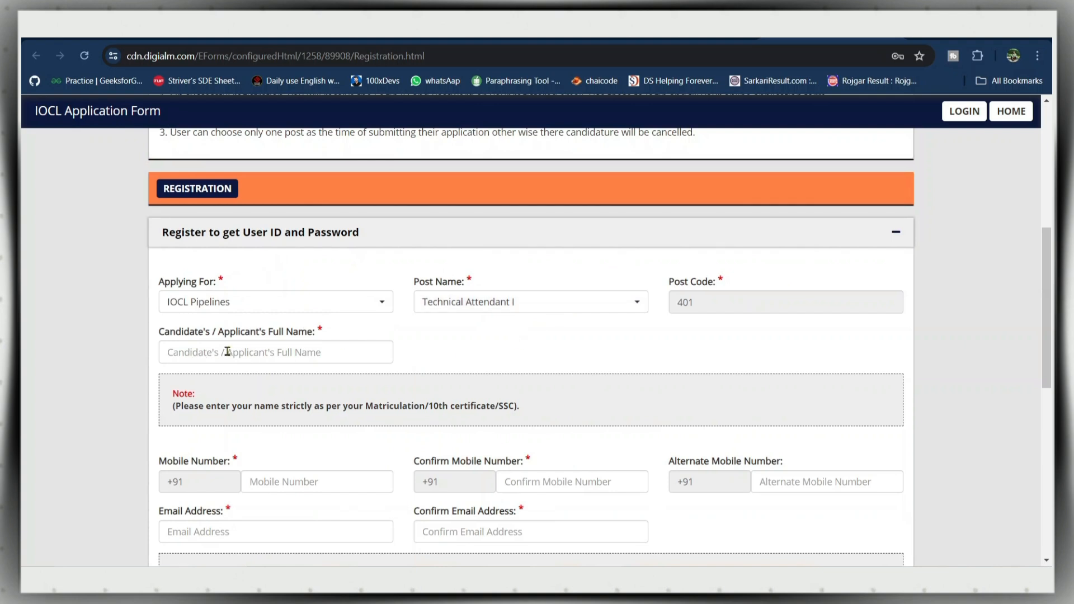
drag(366, 406, 515, 406)
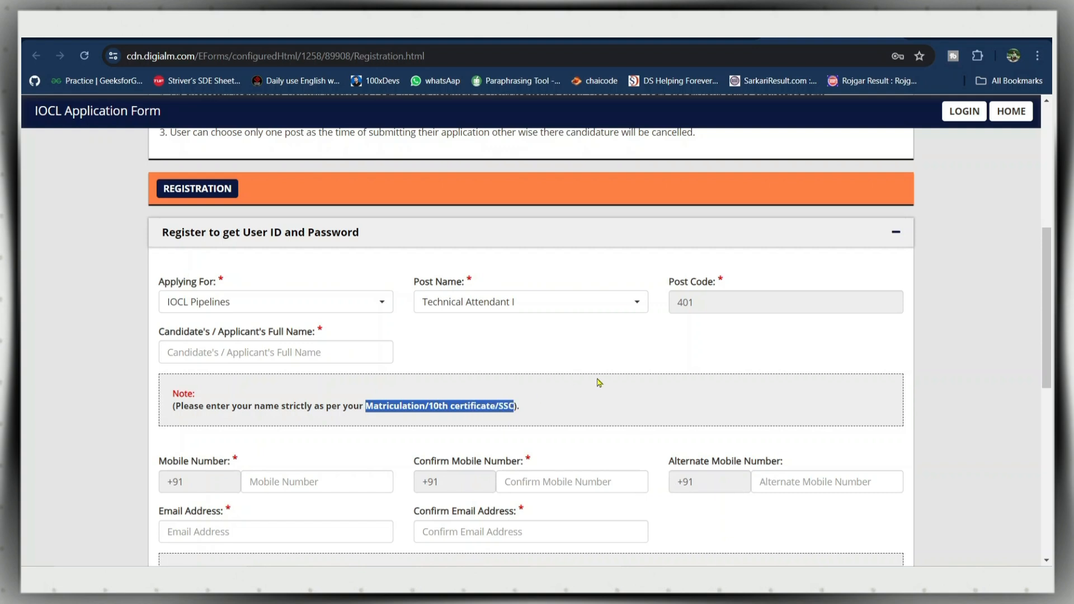
click(391, 347)
scroll(320, 346, down, 3)
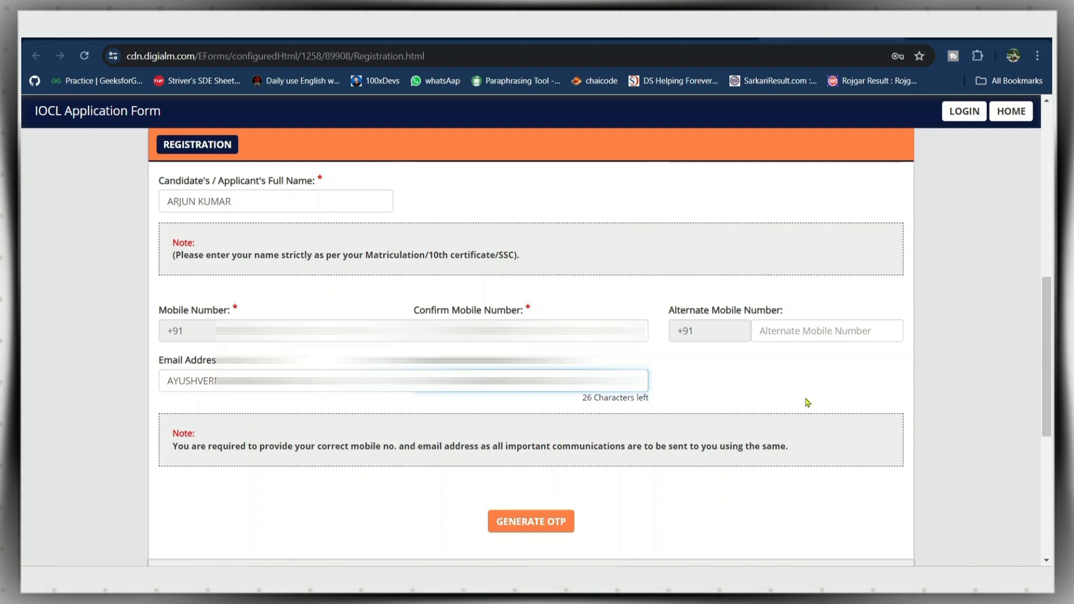
- Request an OTP by submitting captcha v2h3tb8, then dismiss the OTP-sent notice
click(524, 522)
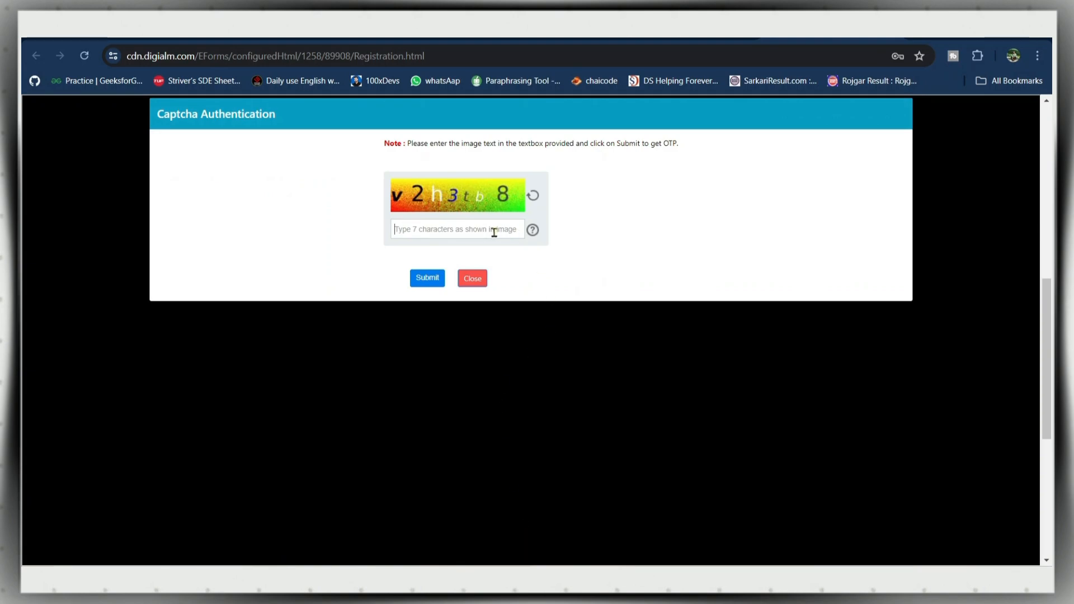
text(v2h3tb8)
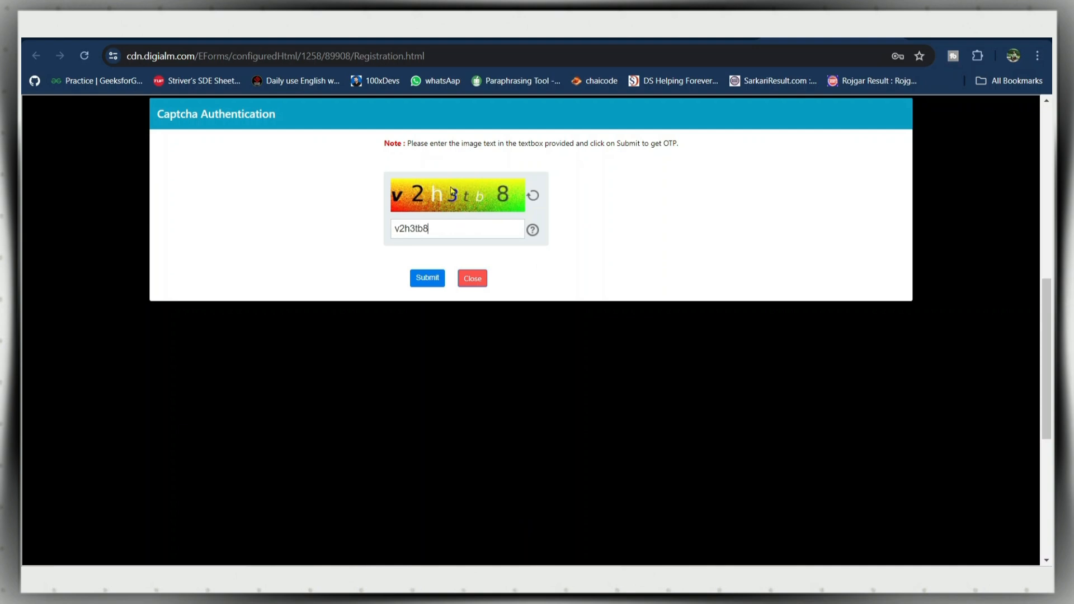
click(442, 275)
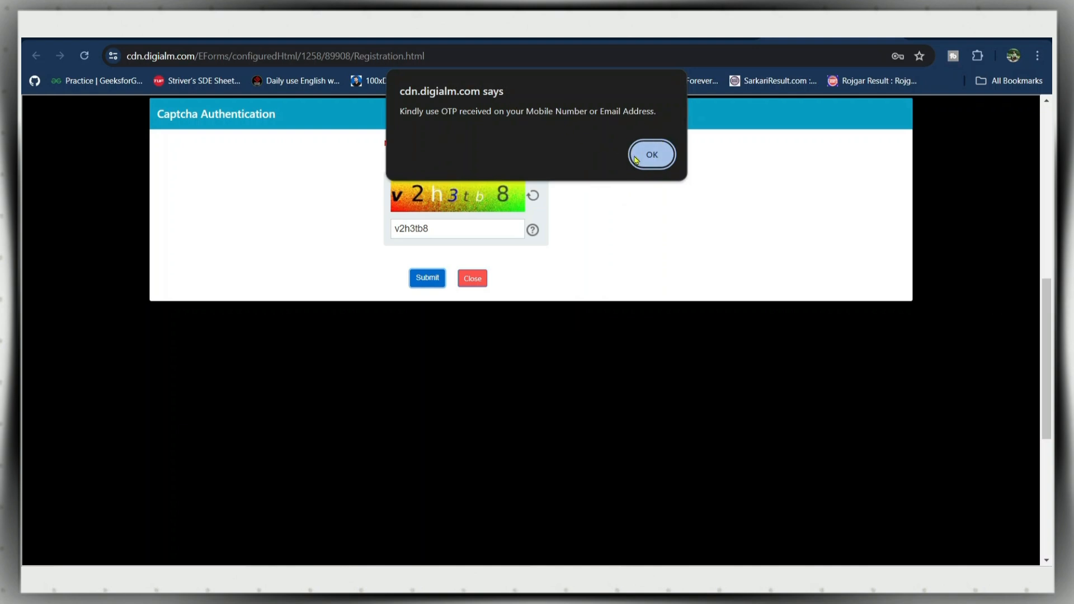
click(633, 163)
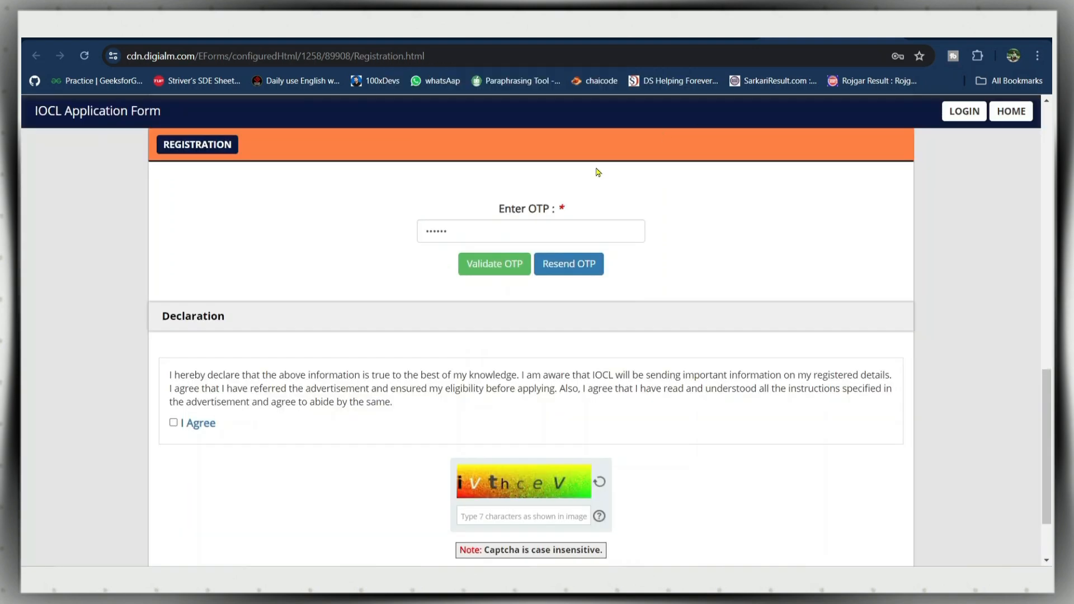
- Validate the OTP, acknowledge the success alert, and enter captcha ivthcev
click(497, 266)
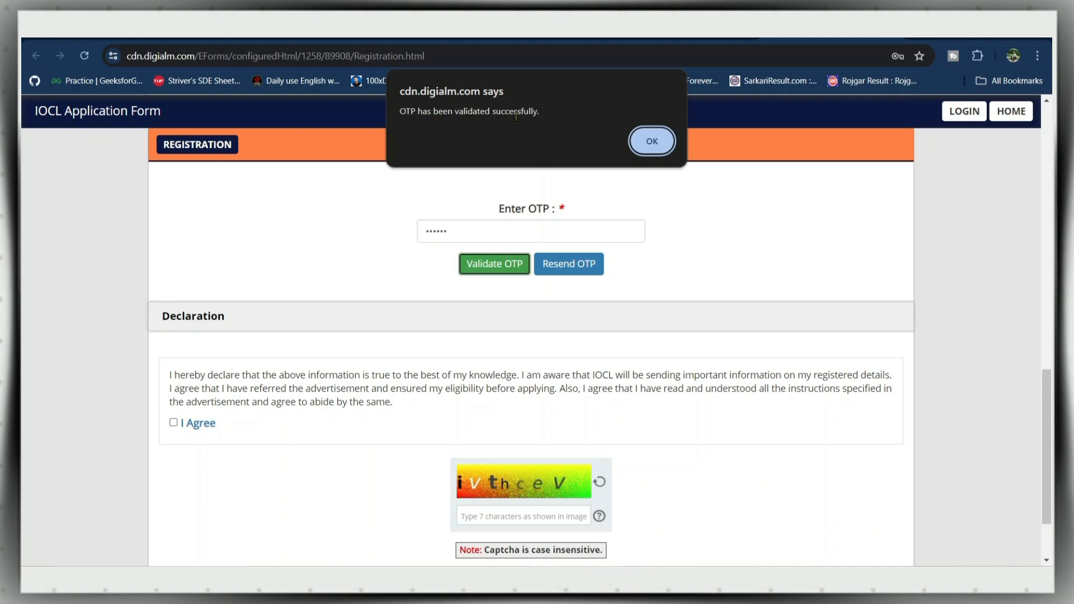
click(649, 142)
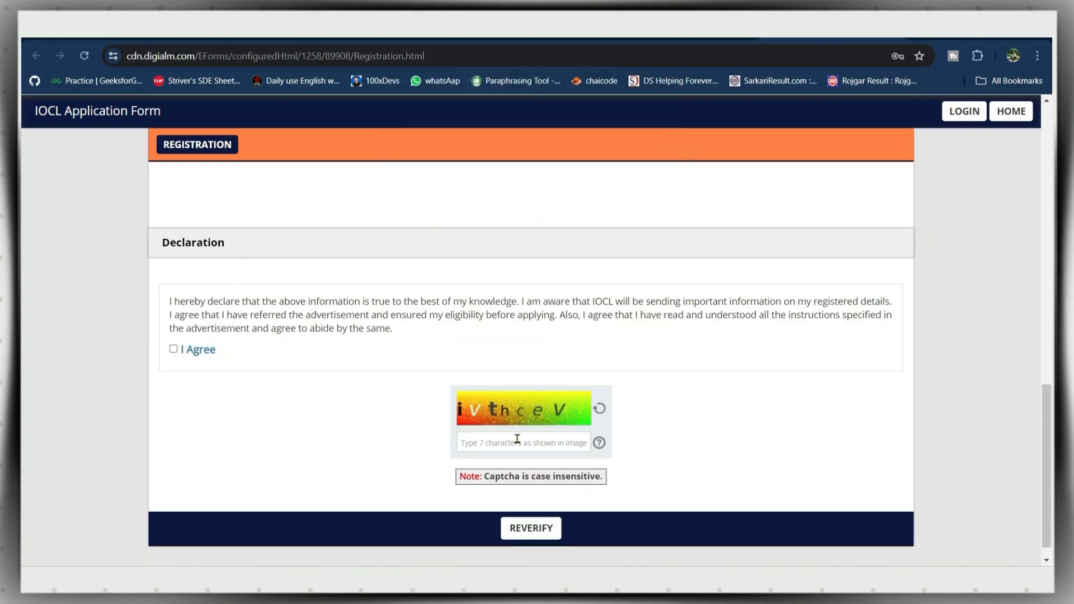
text(ivthcev)
- Reverify the details, tick the Post Name, name and remaining rows as correct, and submit
click(530, 531)
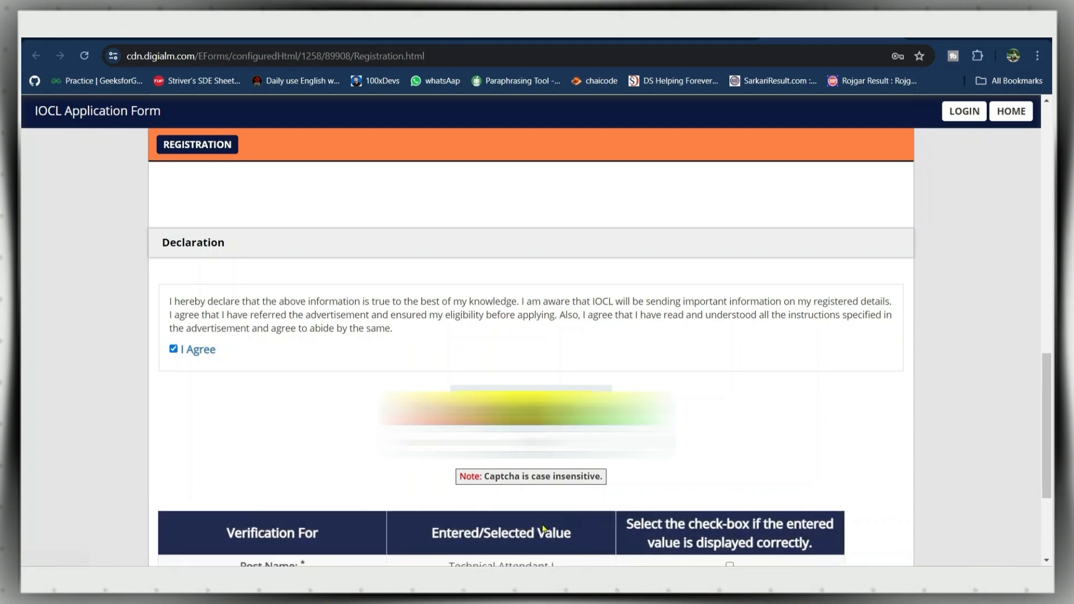
scroll(905, 460, down, 3)
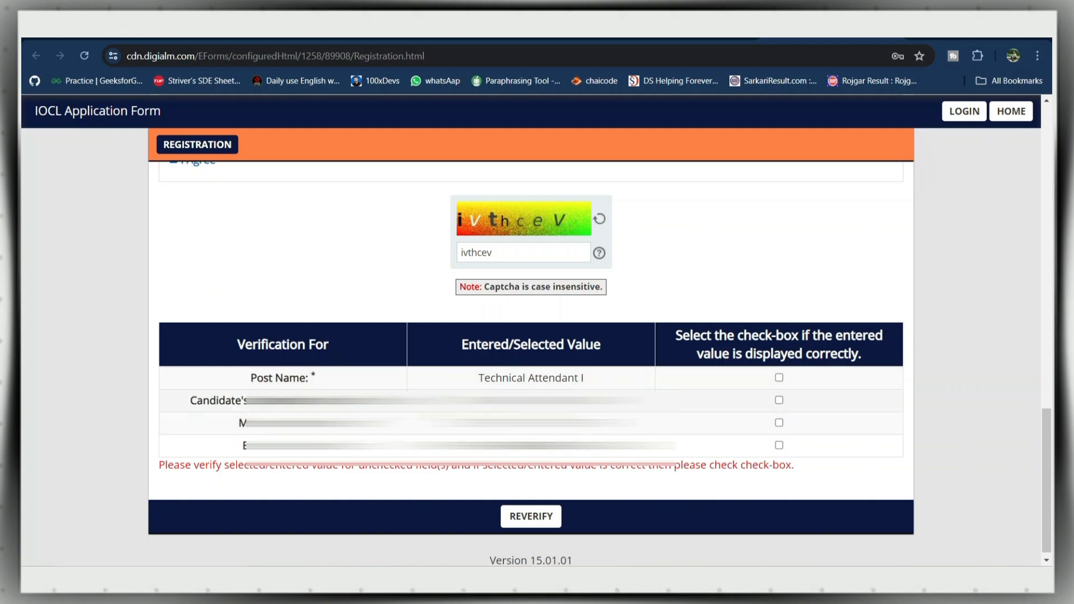
click(779, 377)
click(779, 400)
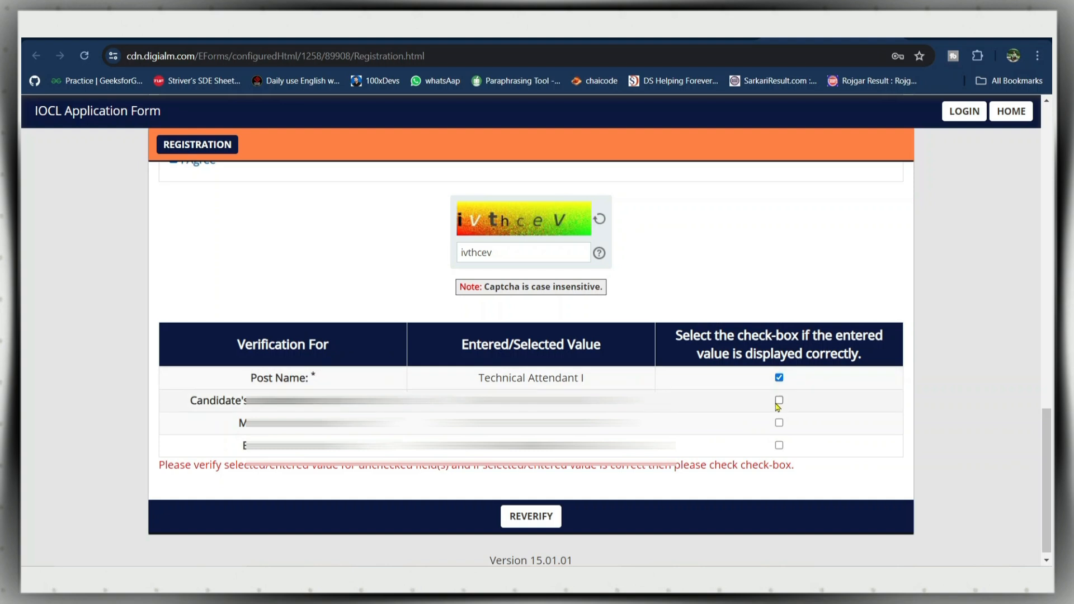
click(780, 445)
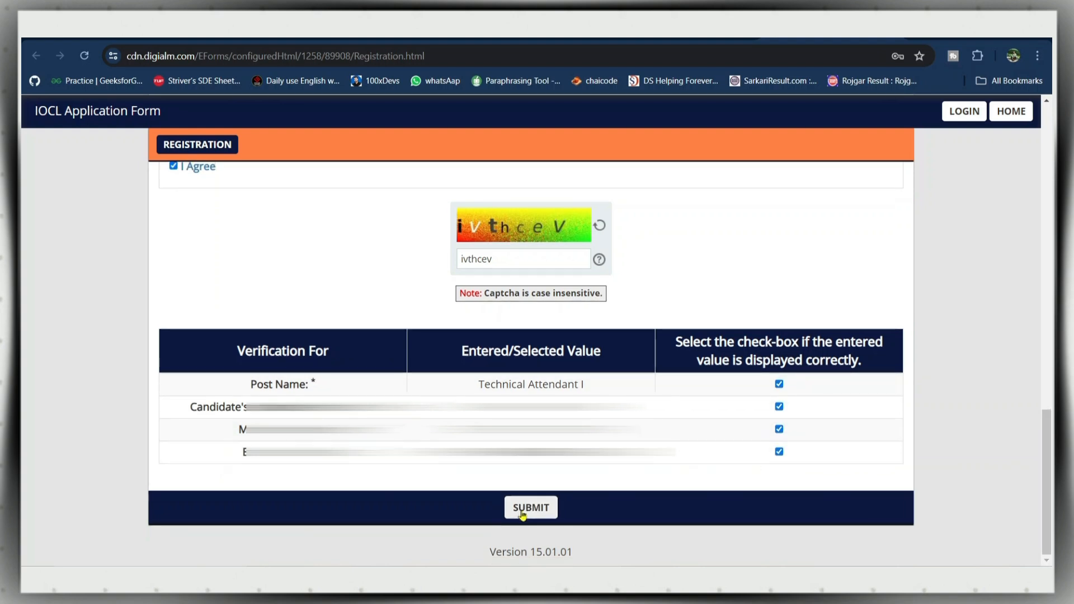
click(520, 508)
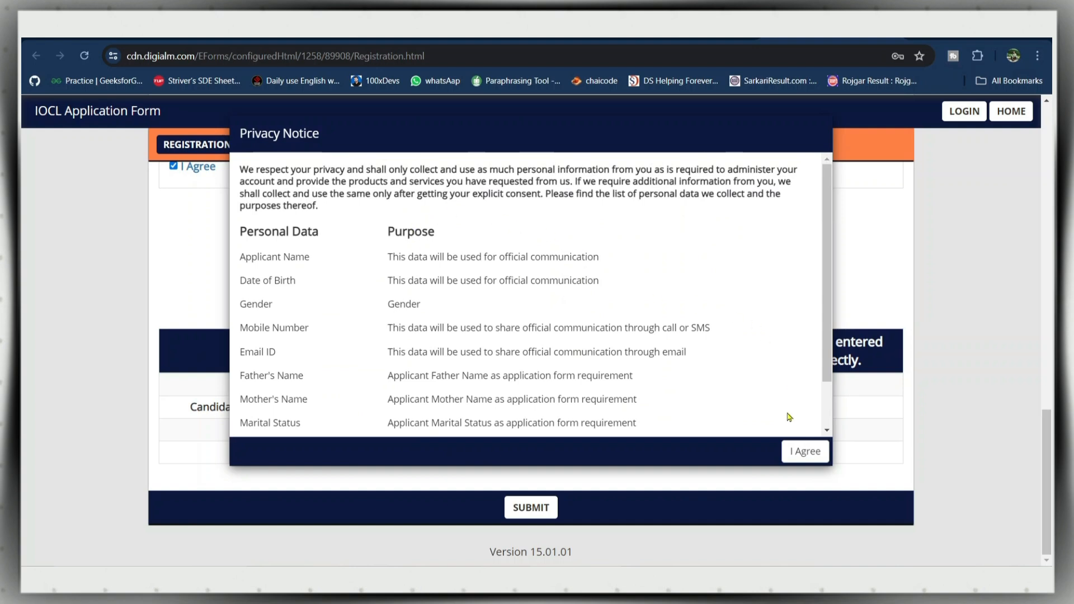
- Agree to the privacy notice and confirm the final submission alert
click(805, 452)
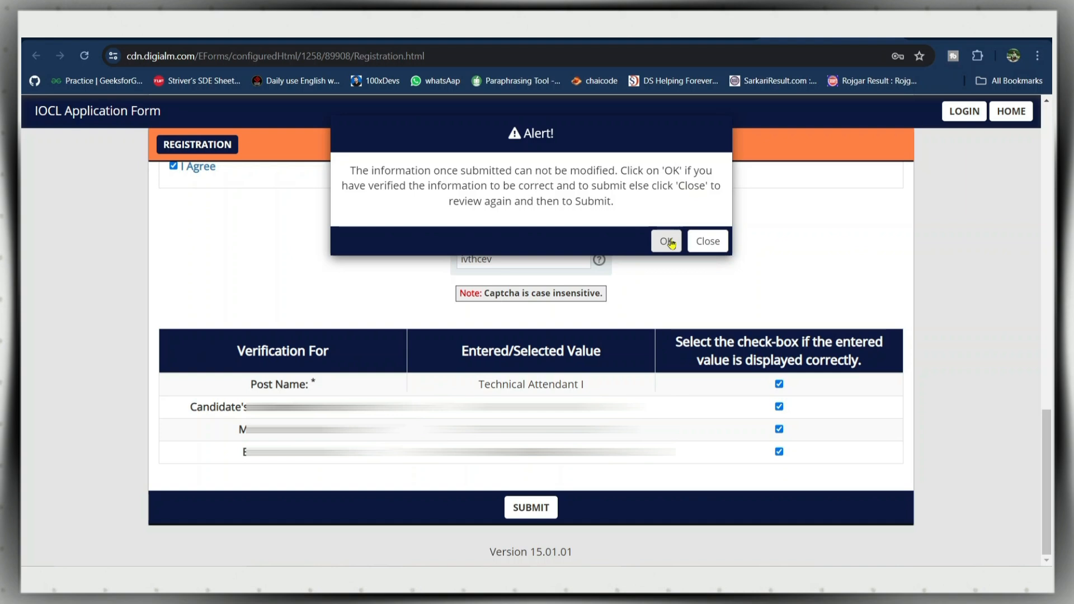
click(671, 242)
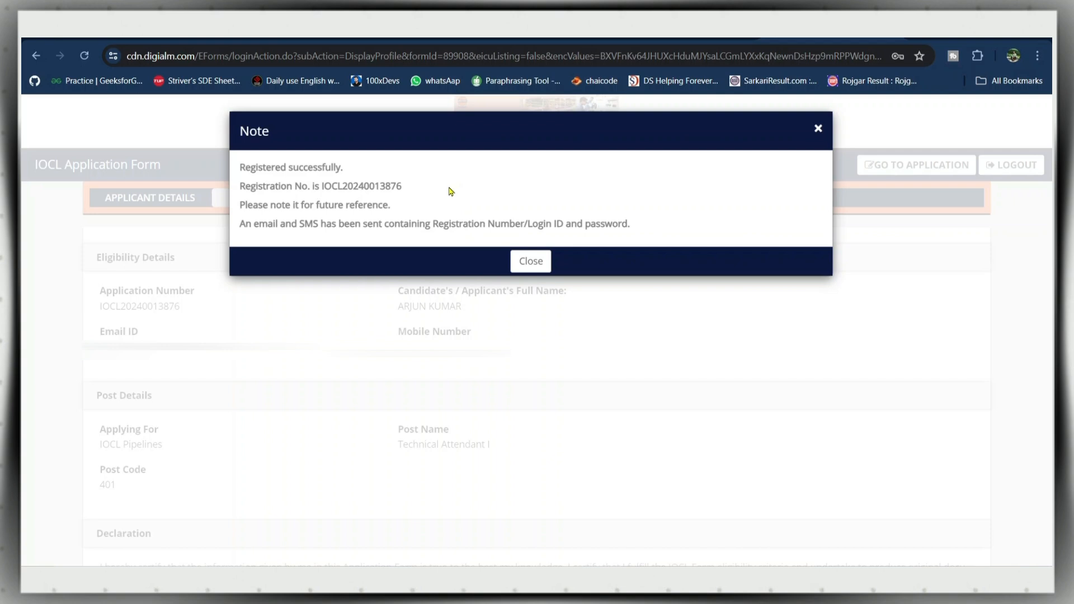
- Dismiss the success note and choose region WRPL-Rajasthan with gender Male
click(520, 265)
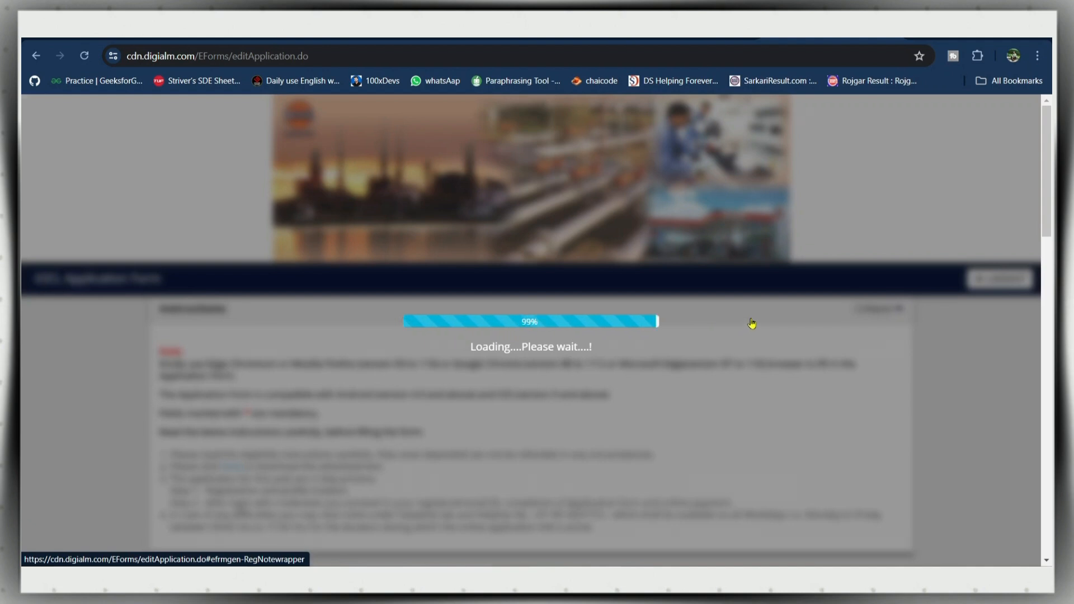
scroll(591, 371, down, 2)
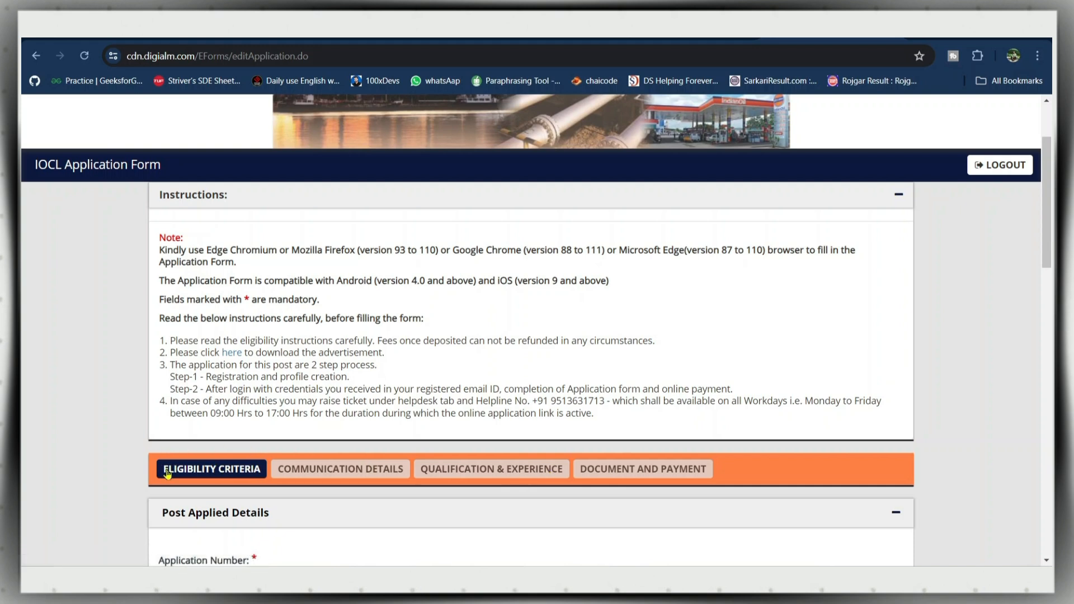
scroll(577, 193, down, 5)
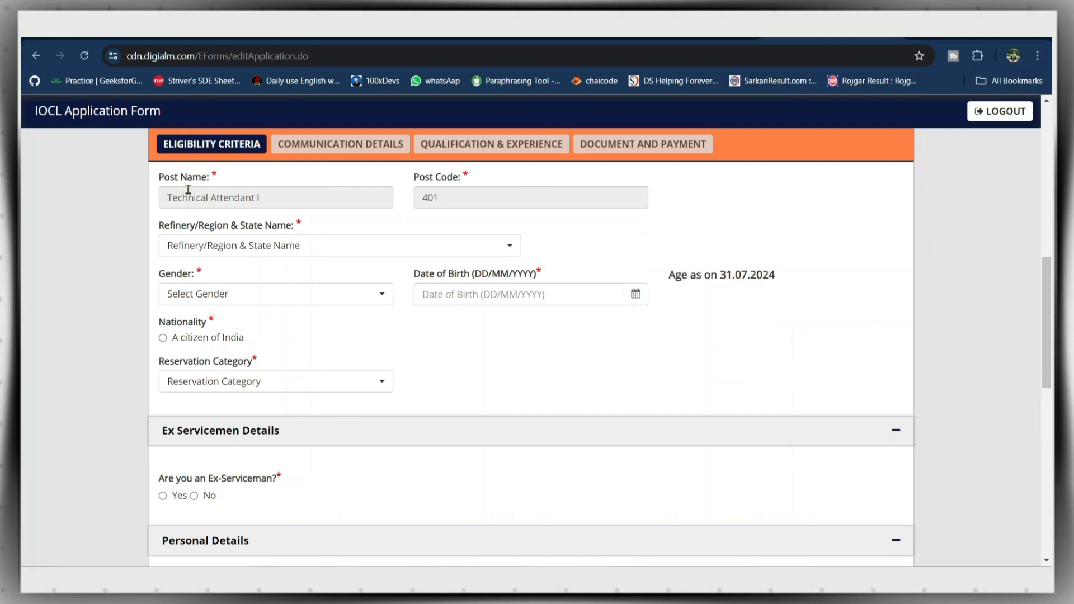
click(240, 249)
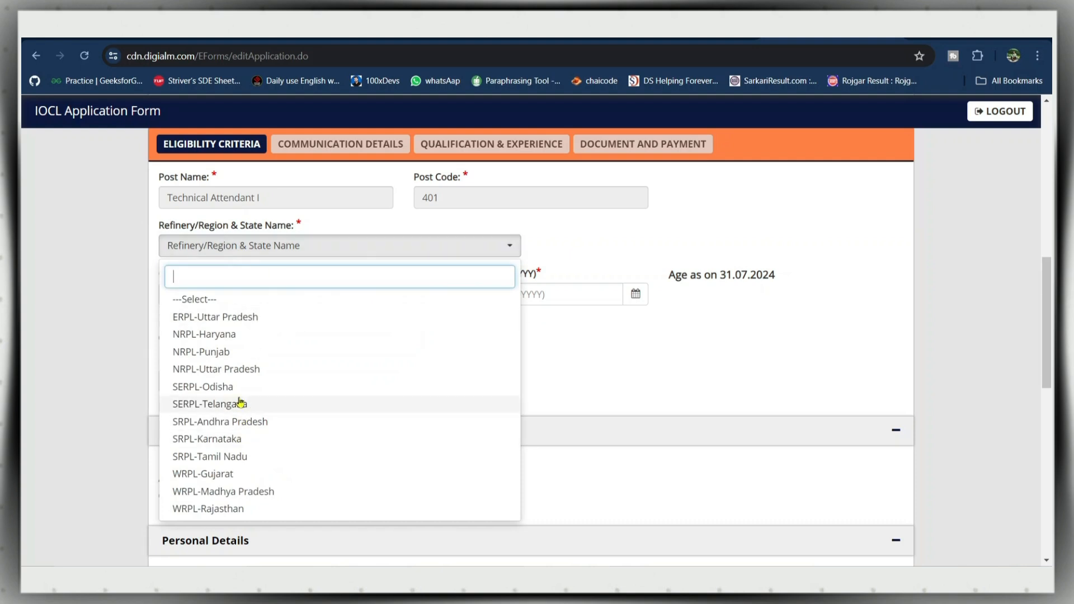
click(230, 508)
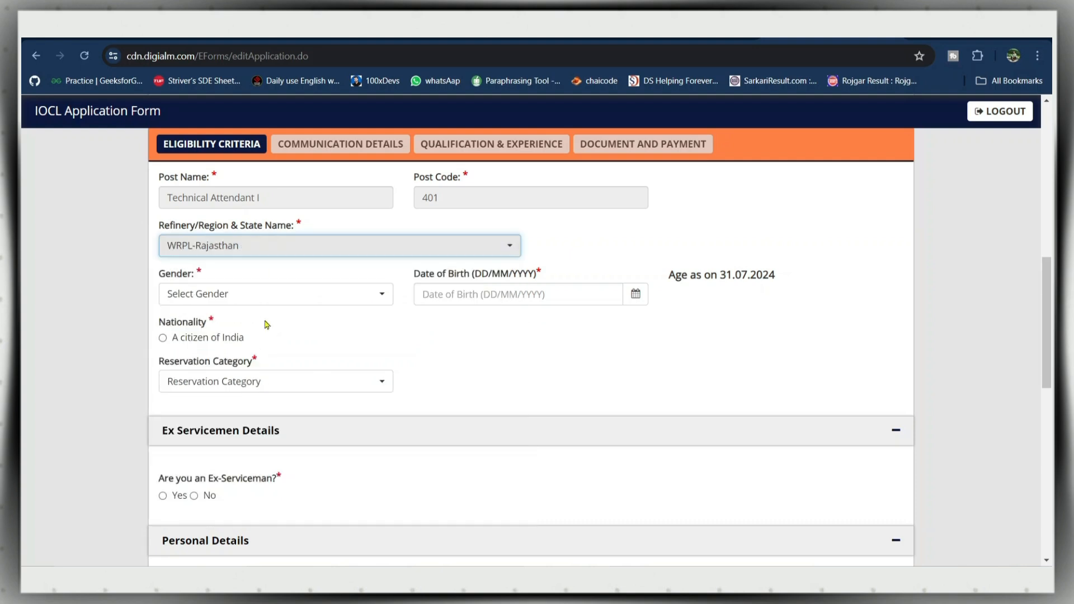
click(277, 295)
click(228, 363)
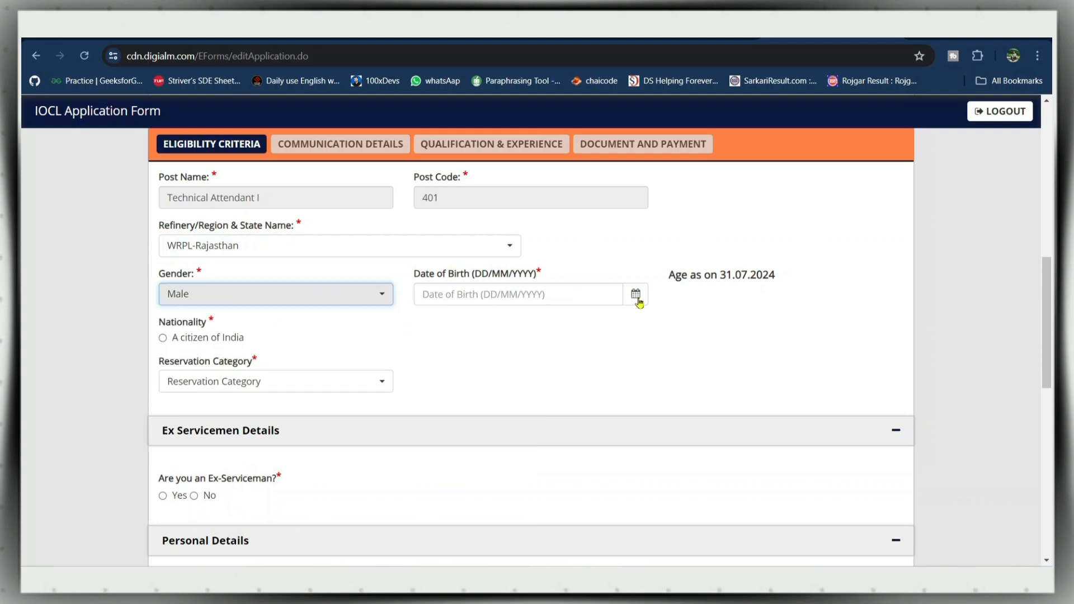
- Enter birth date 11/01/2000, declare Indian citizenship, choose OBC(NCL), and answer No to ex-serviceman
click(569, 287)
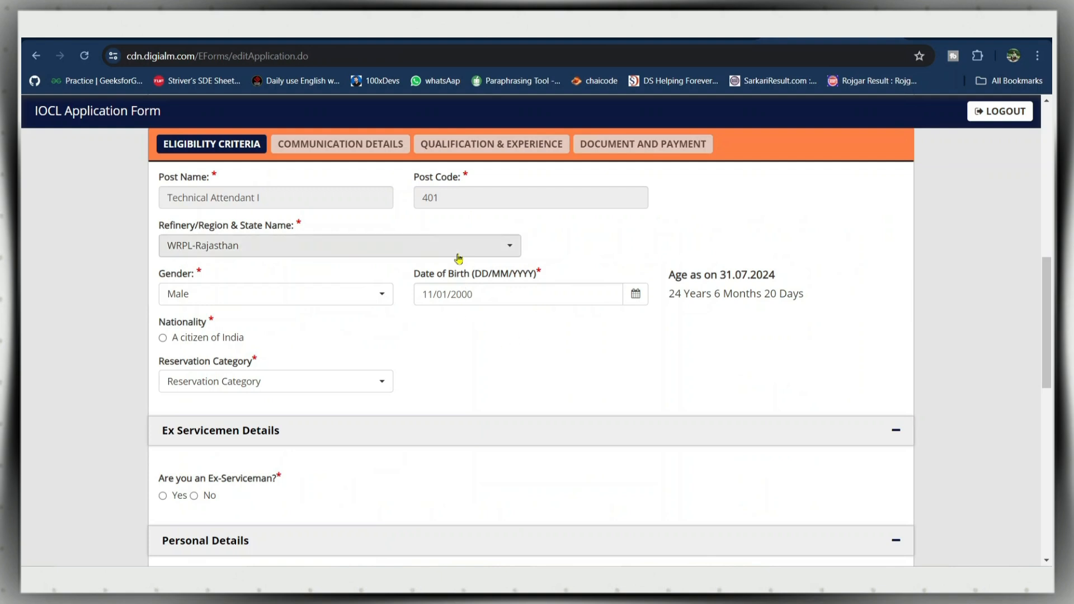
drag(670, 295, 804, 308)
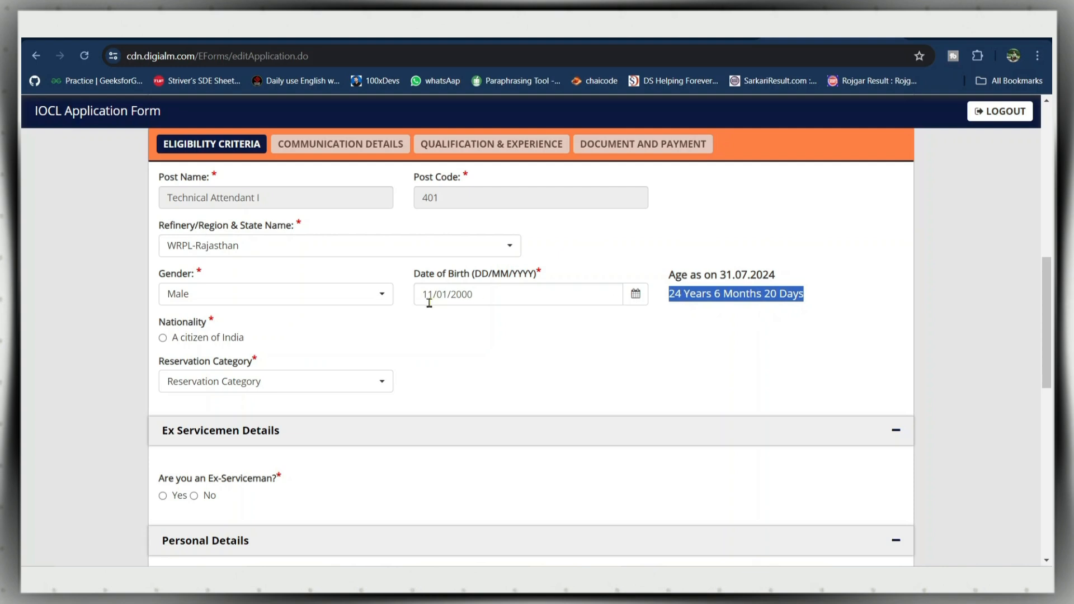
click(179, 339)
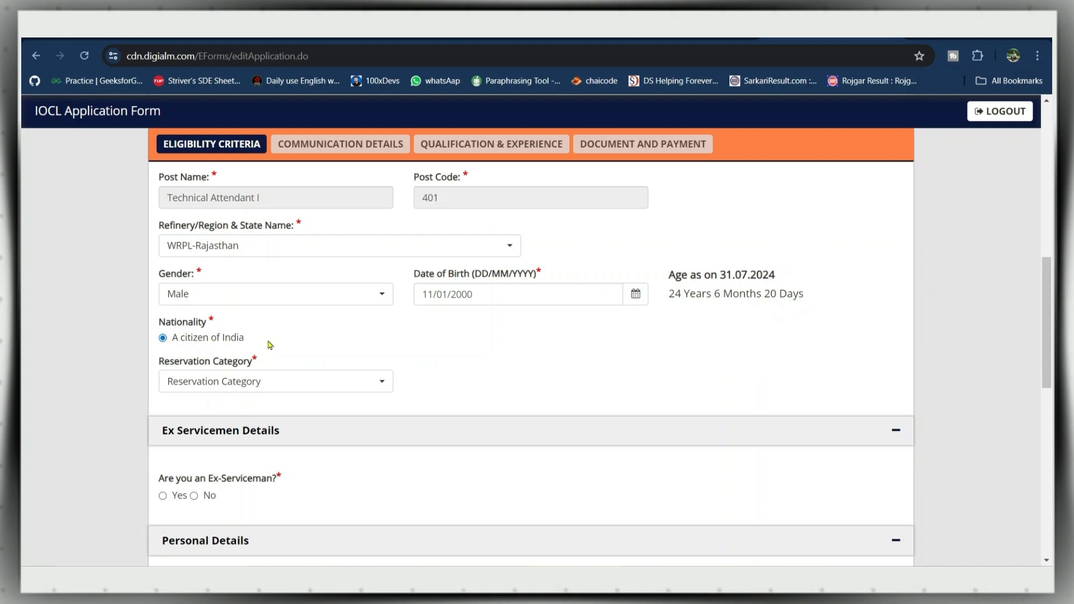
click(286, 381)
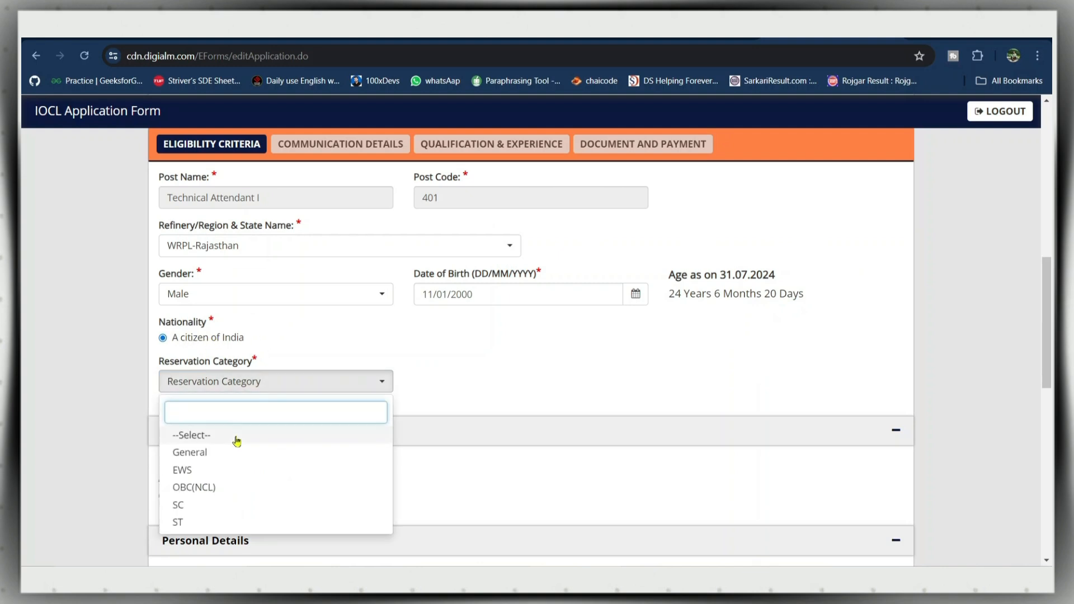
click(227, 487)
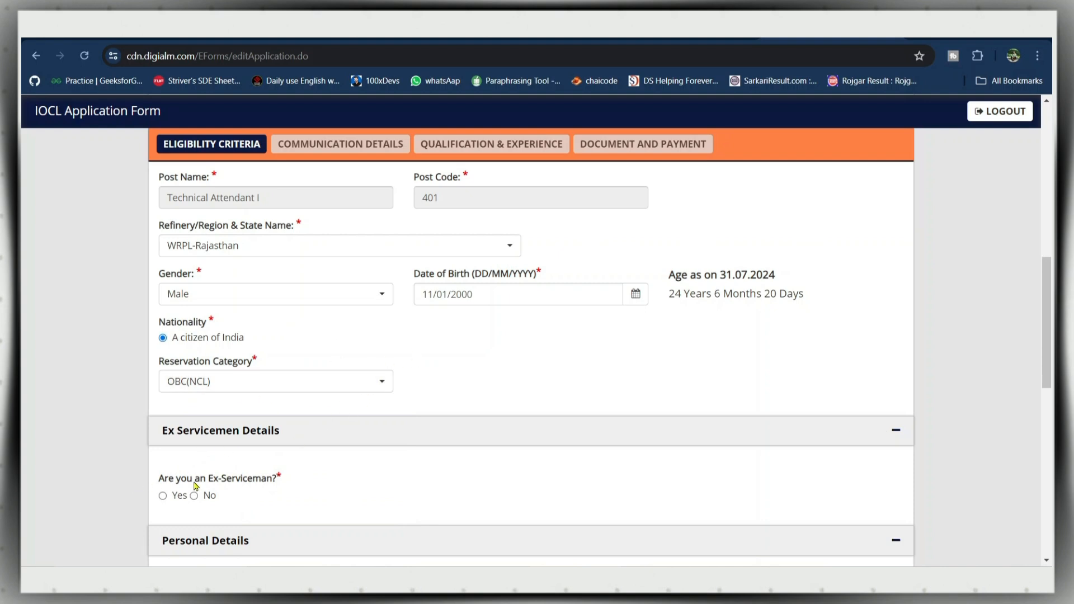
click(205, 498)
- Scroll past the five test cities (Jaipur to Chennai) and try SAVE & NEXT
drag(1040, 313, 1040, 455)
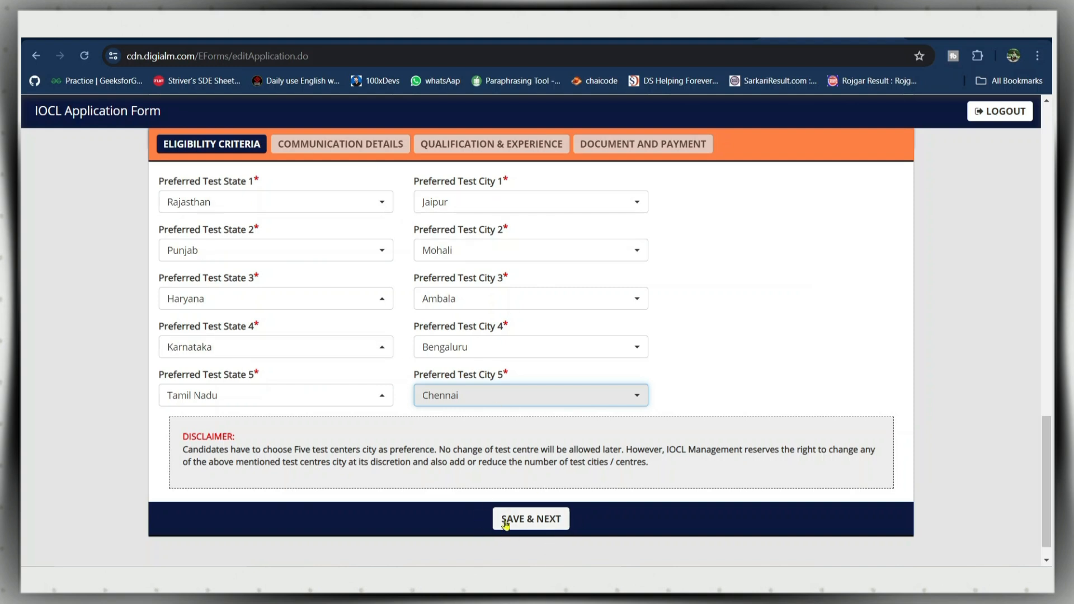
click(537, 519)
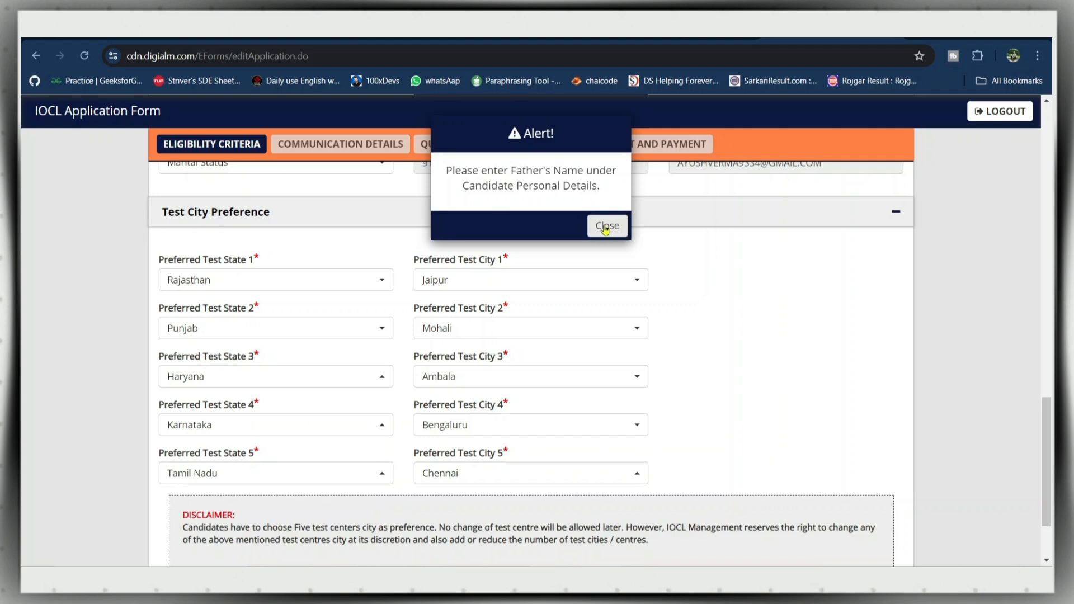
- Dismiss the missing Father's Name alert and set Marital Status to Unmarried
click(605, 227)
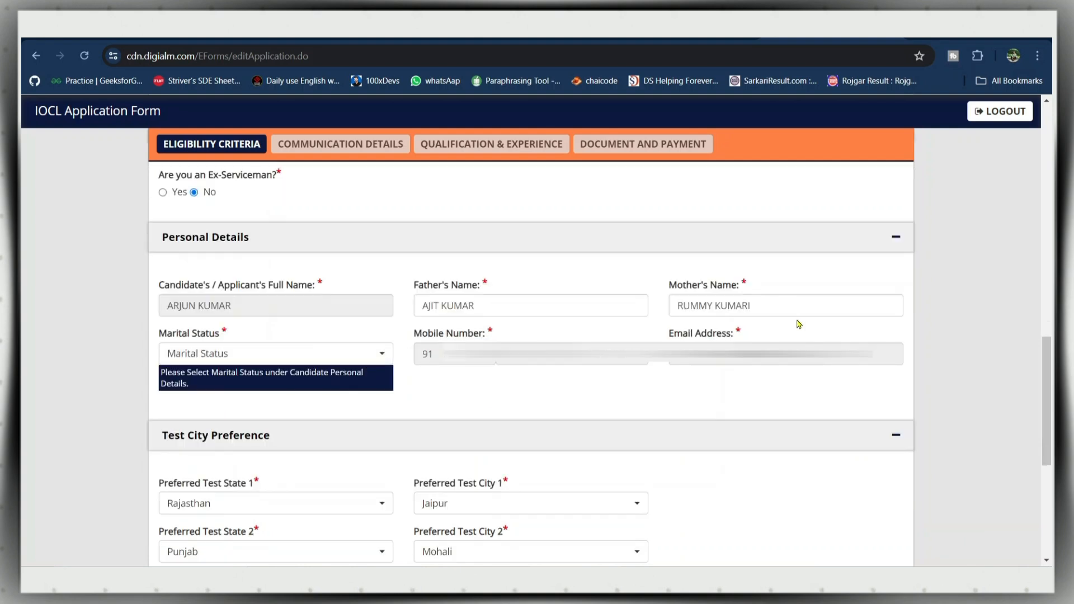
click(344, 352)
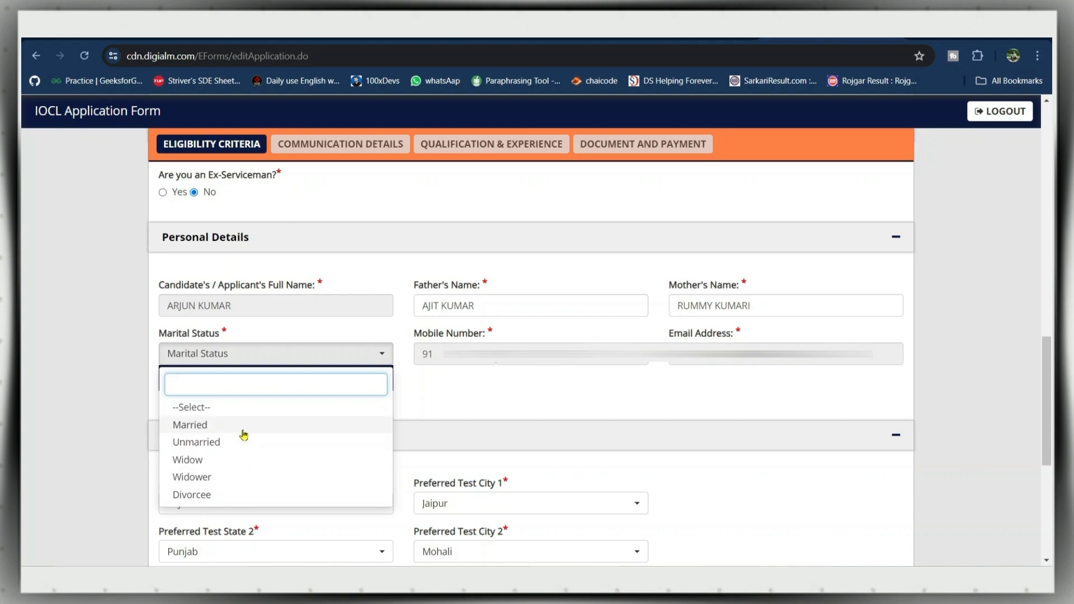
click(243, 442)
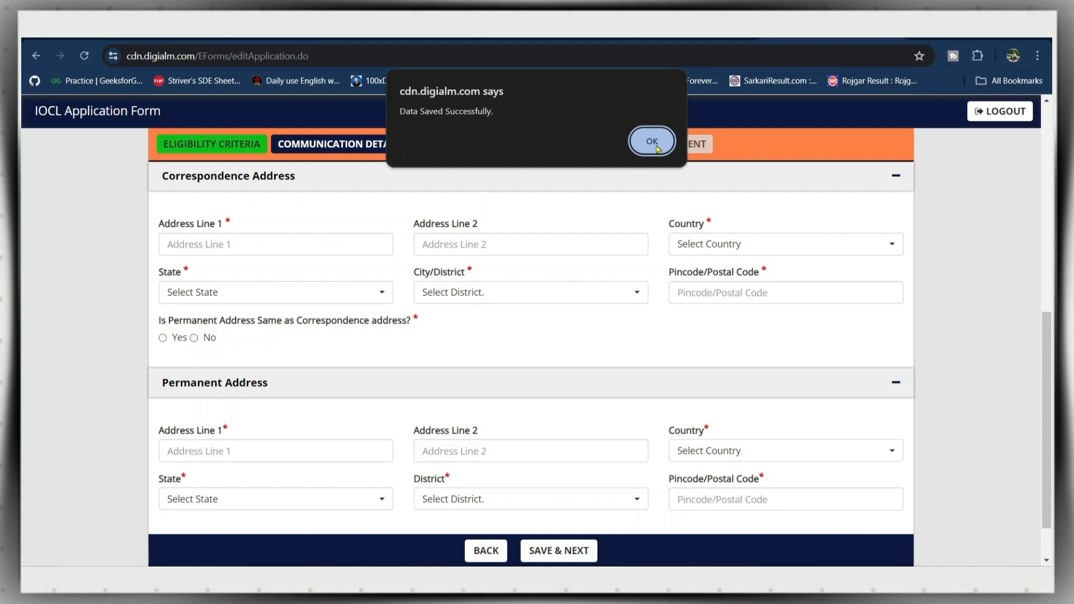
- Acknowledge the saved alert, then answer Yes to permanent address same as correspondence
click(653, 144)
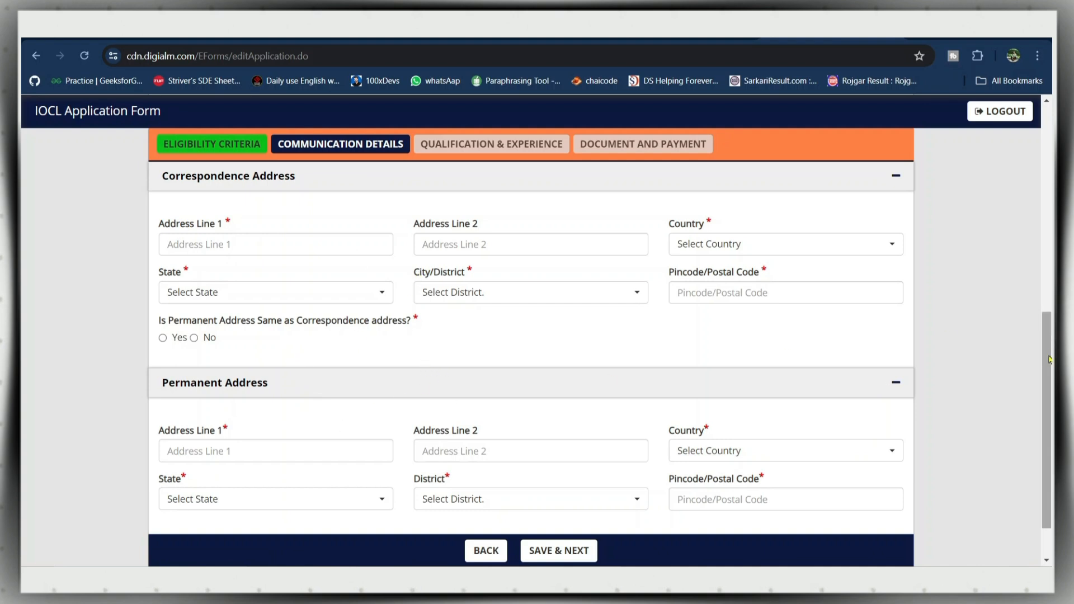
scroll(1050, 359, down, 1)
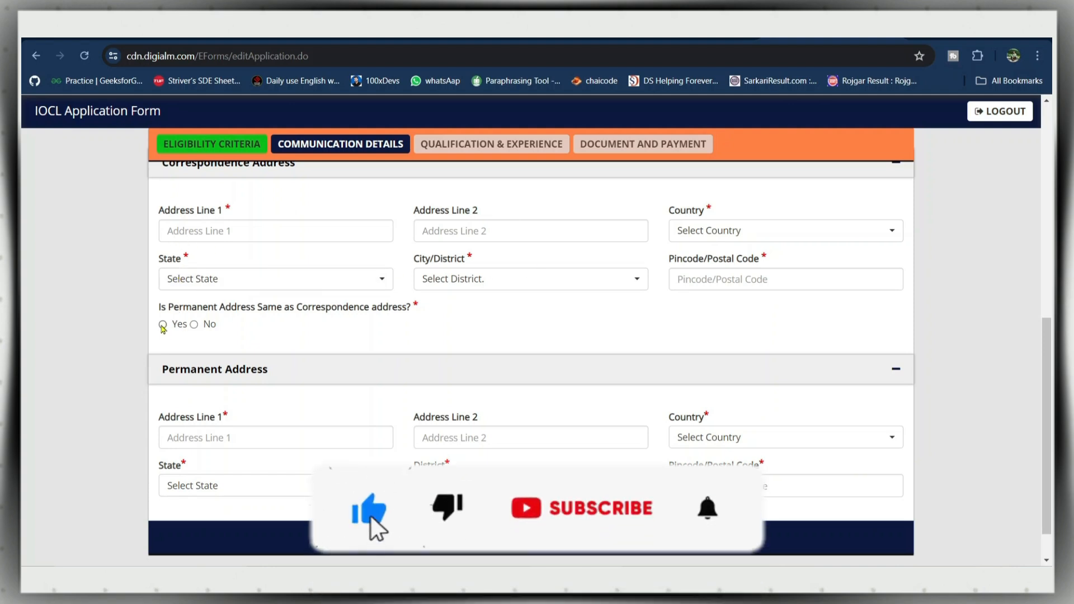
click(163, 325)
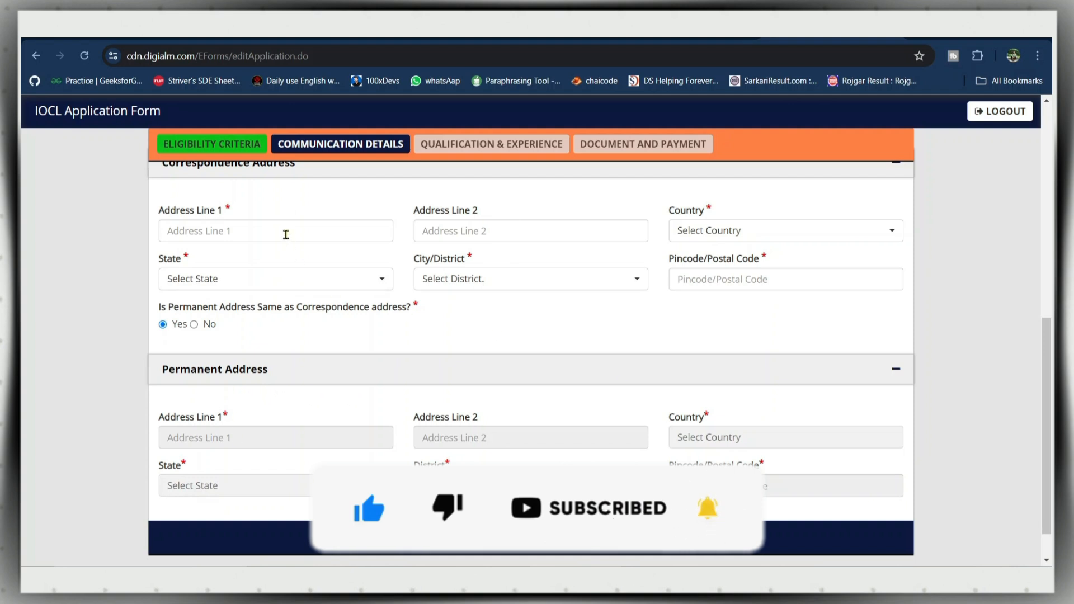
drag(1047, 365, 1042, 358)
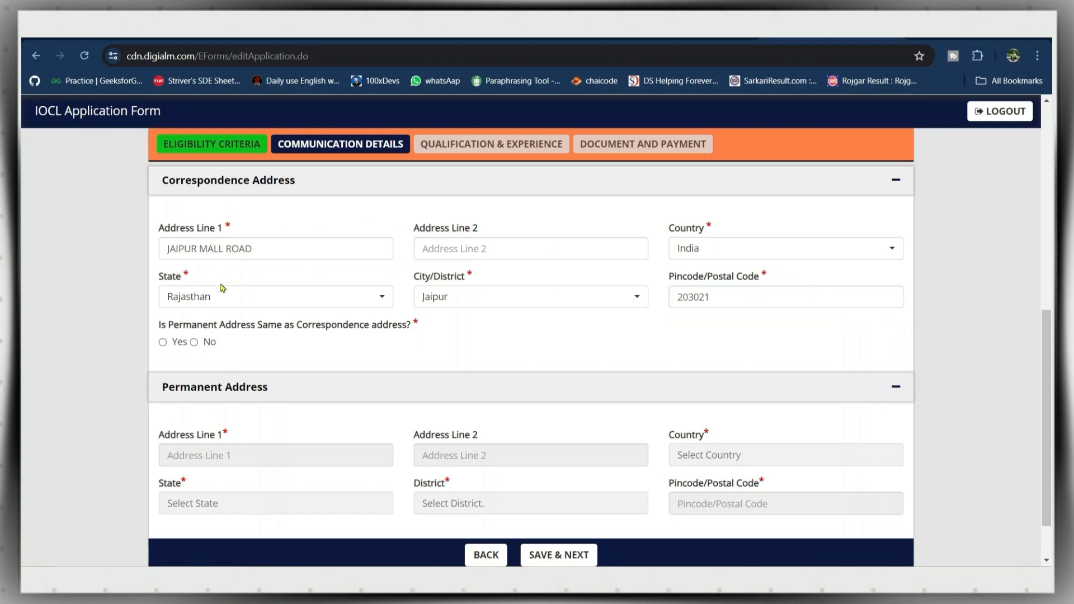
click(163, 342)
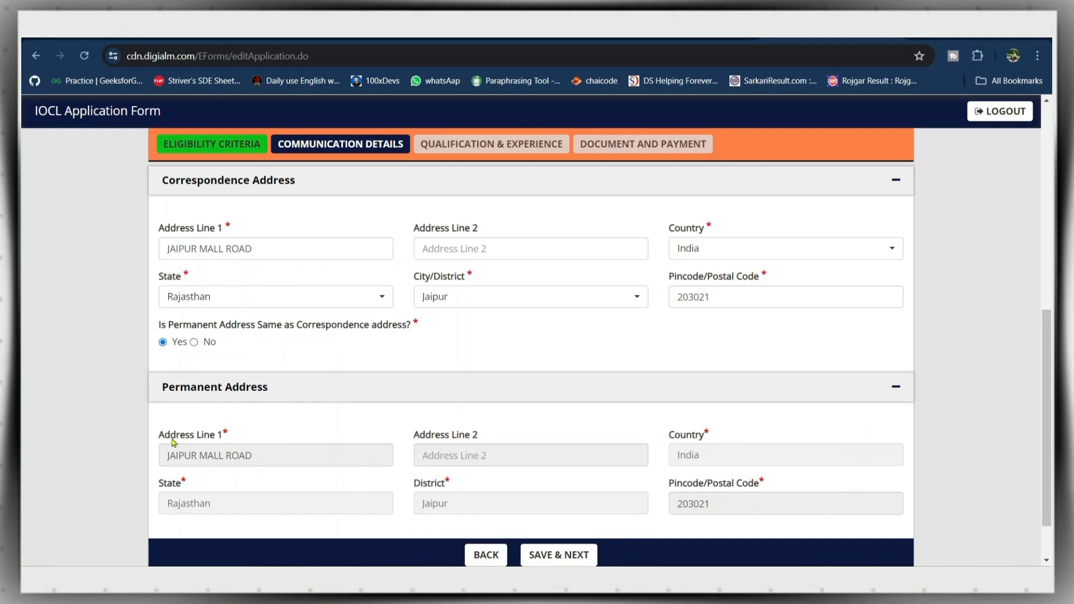
click(196, 343)
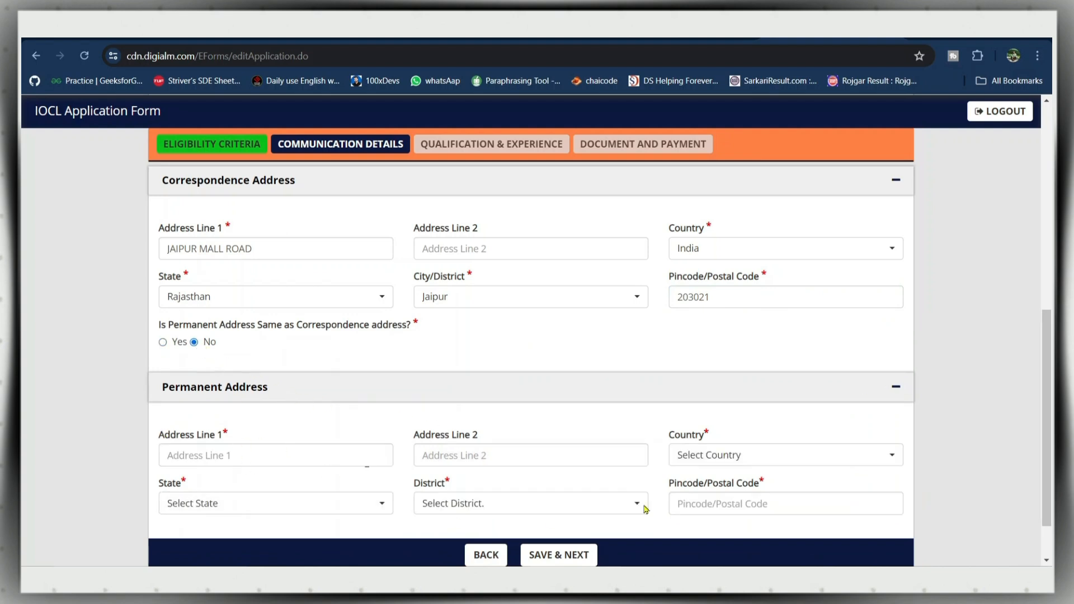
click(163, 342)
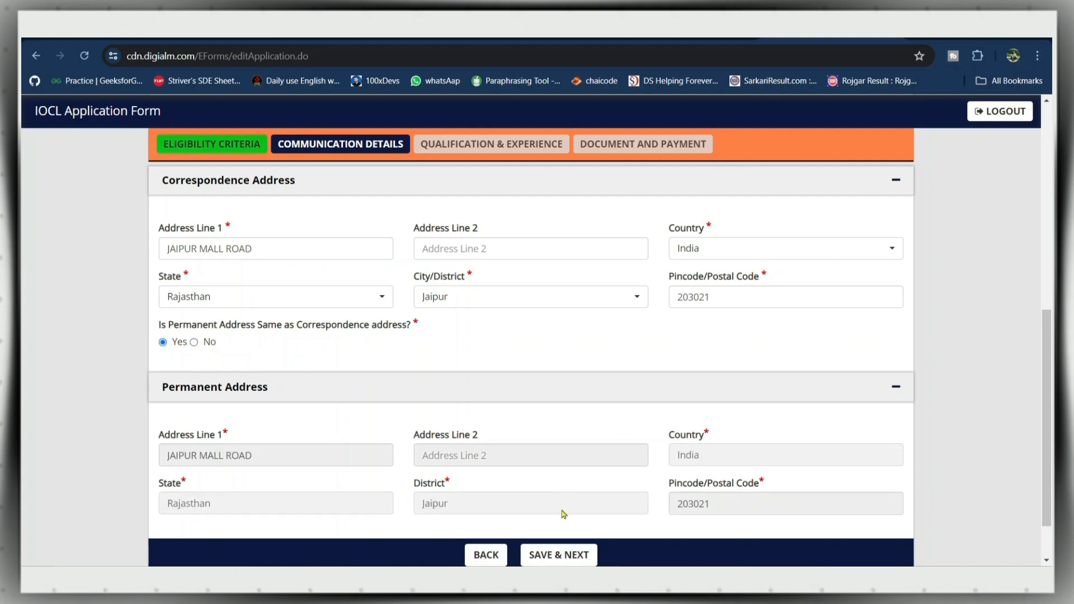
- Save Communication Details and check the 10th marks format list without changing it
click(566, 557)
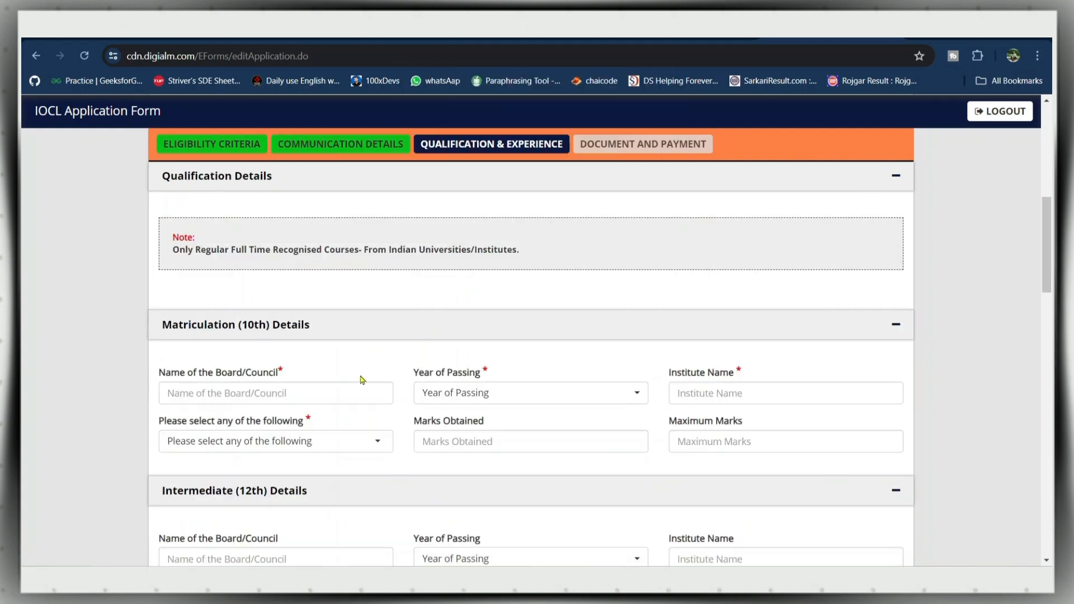
scroll(1049, 272, down, 3)
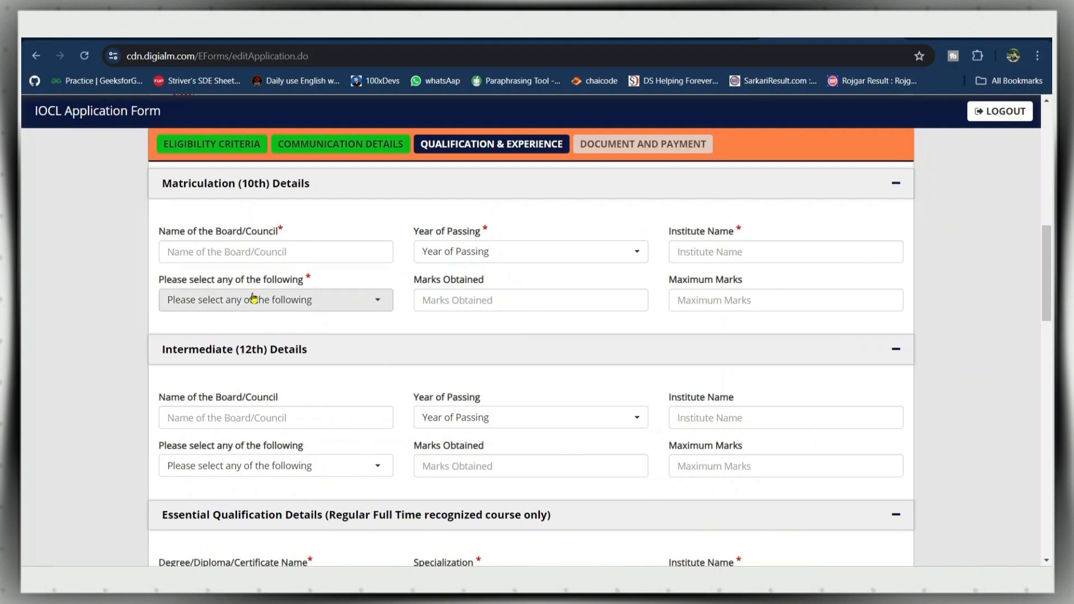
click(343, 300)
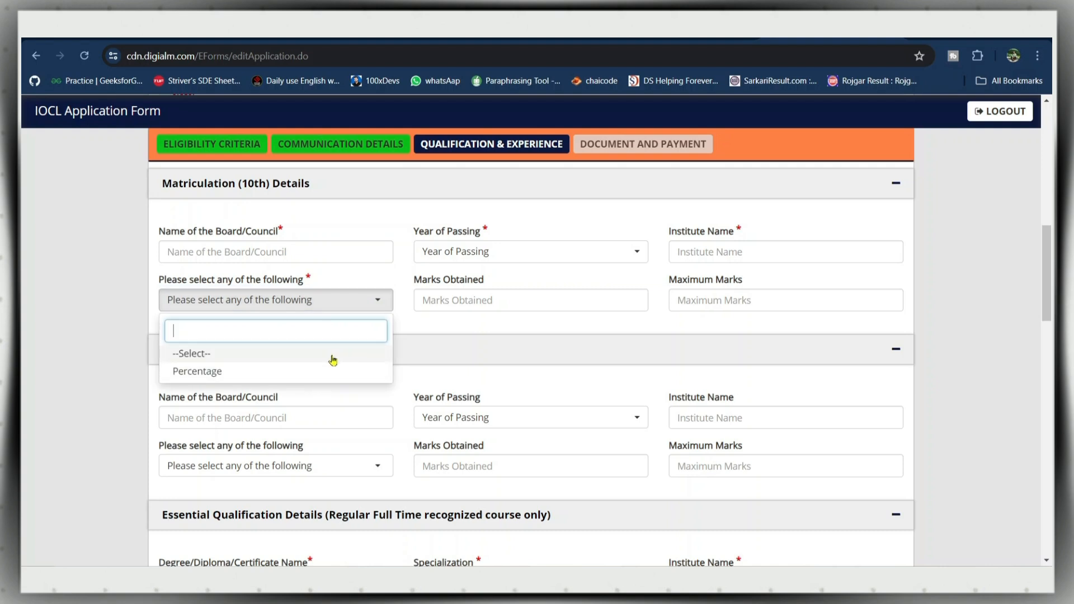
click(347, 300)
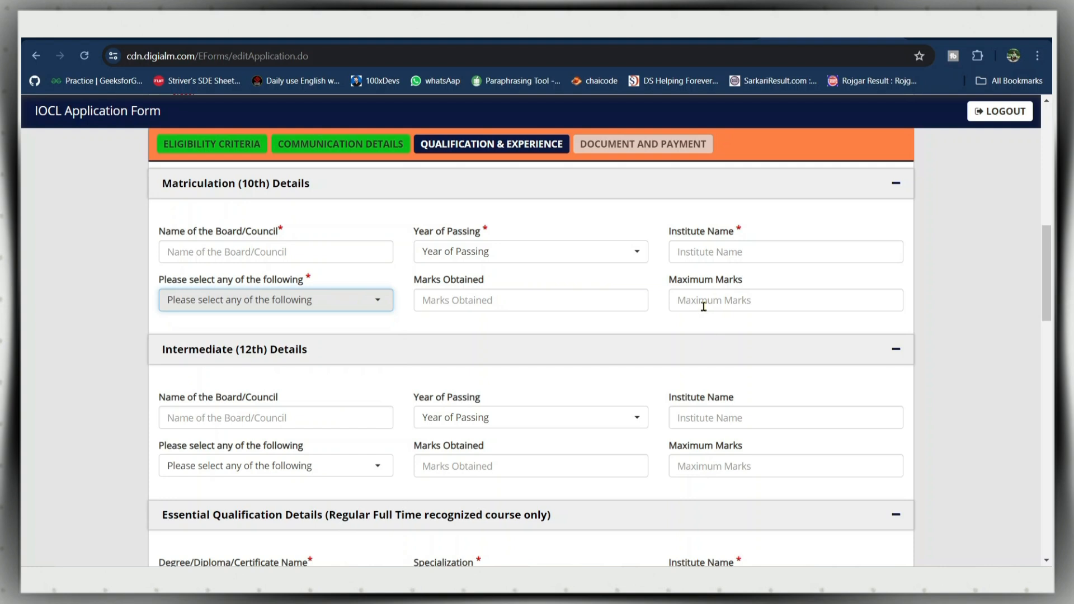
- Check the Specialization and degree marks format dropdowns, leaving them unchanged
drag(1051, 275, 1050, 331)
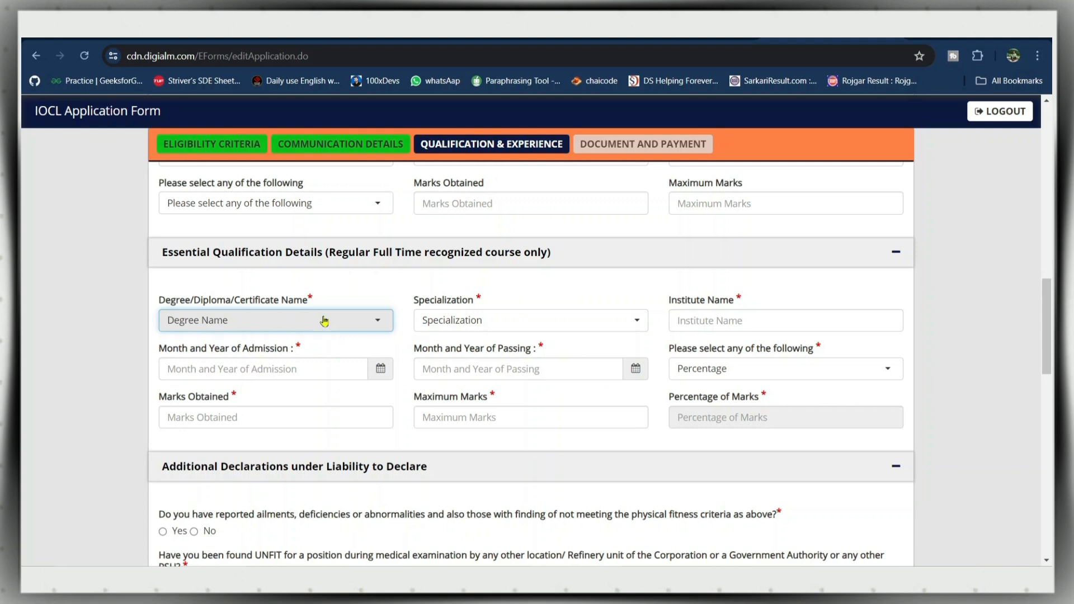
click(540, 329)
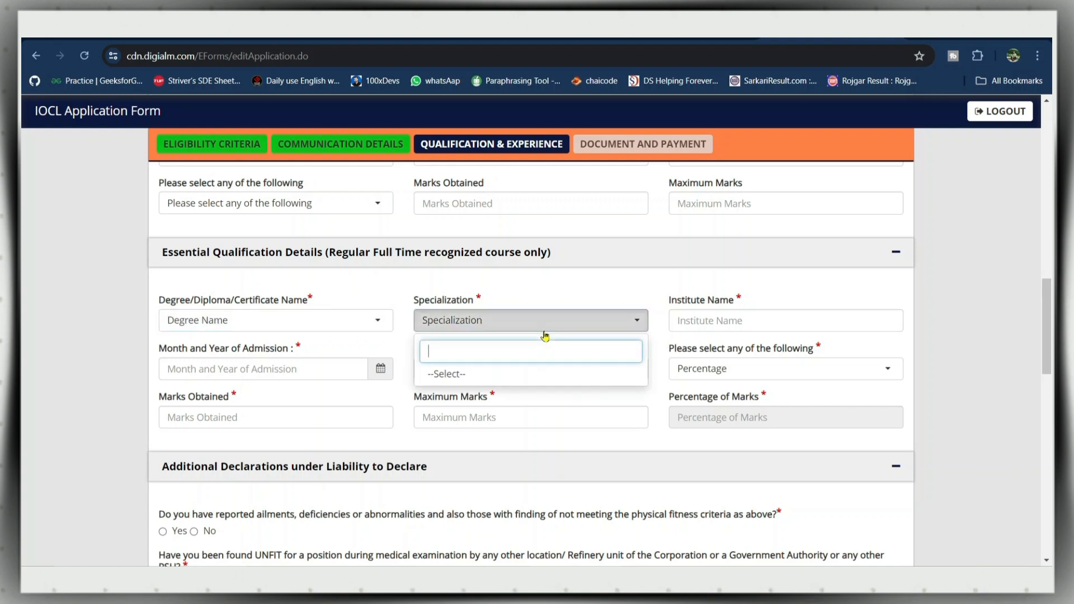
click(597, 316)
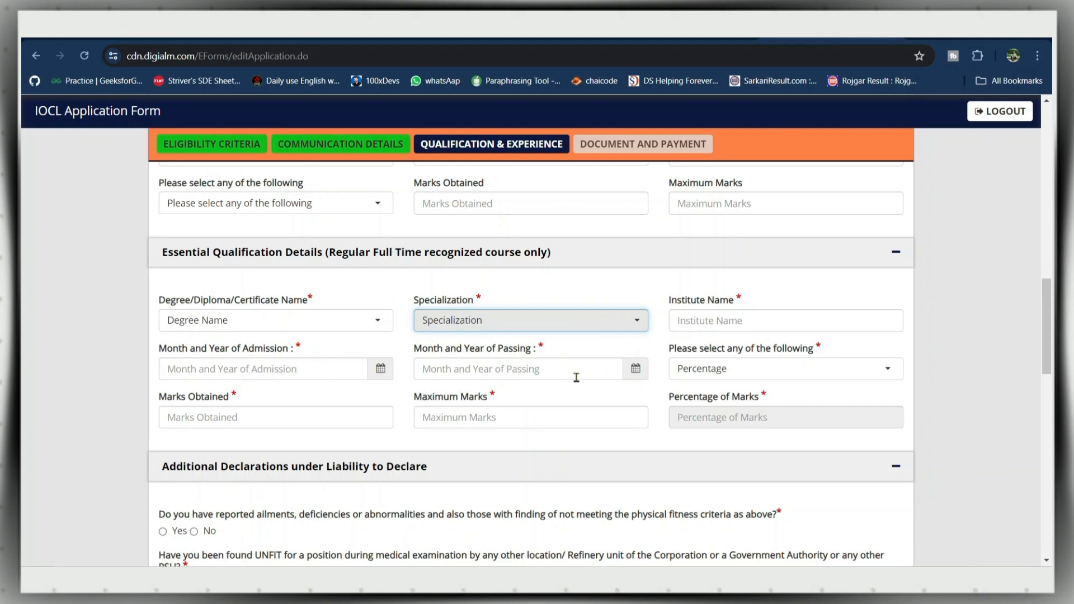
click(776, 381)
click(775, 381)
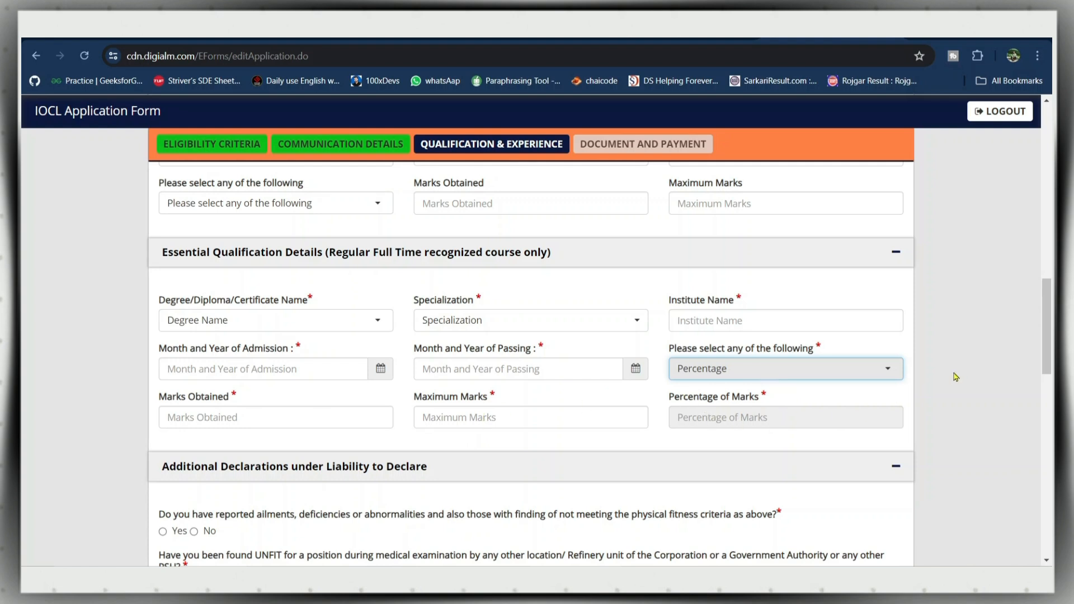
- Scroll down the Qualification & Experience page to the Experience Details questions
scroll(1045, 341, down, 4)
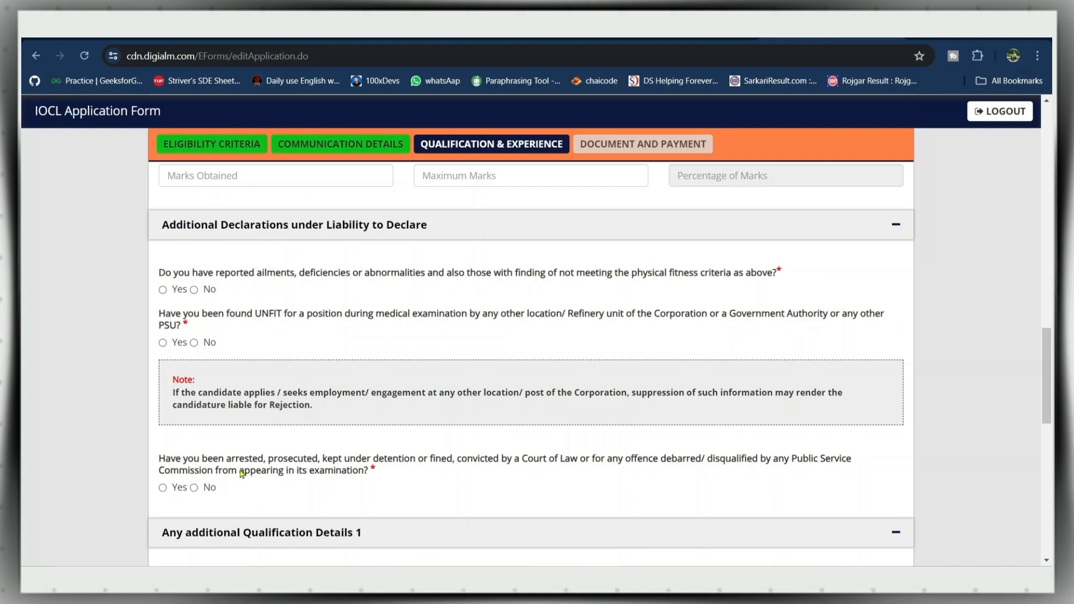
drag(1048, 380, 1050, 432)
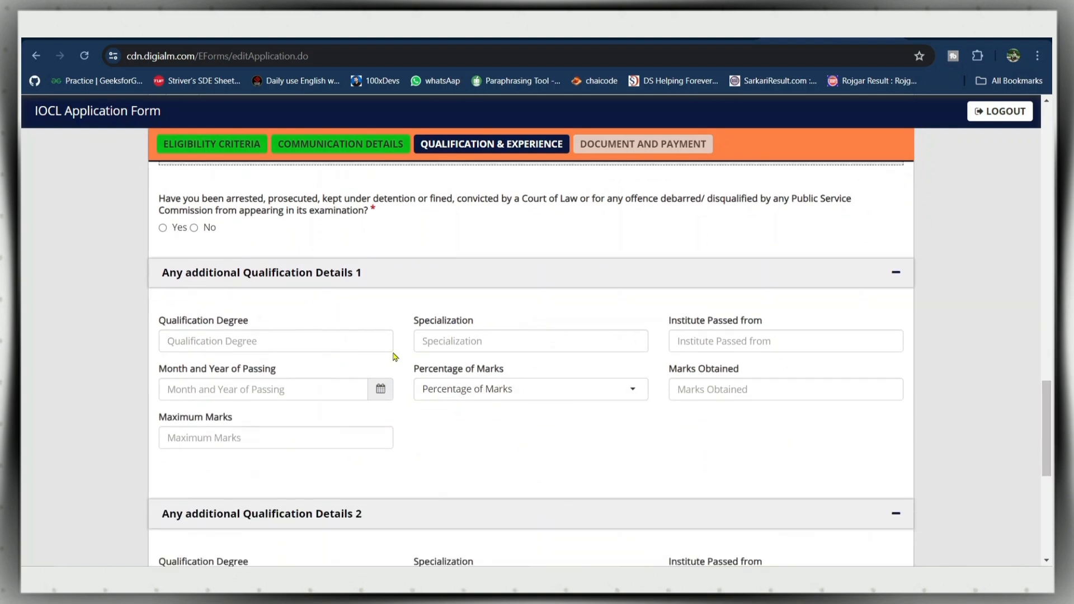
drag(1048, 426, 1048, 470)
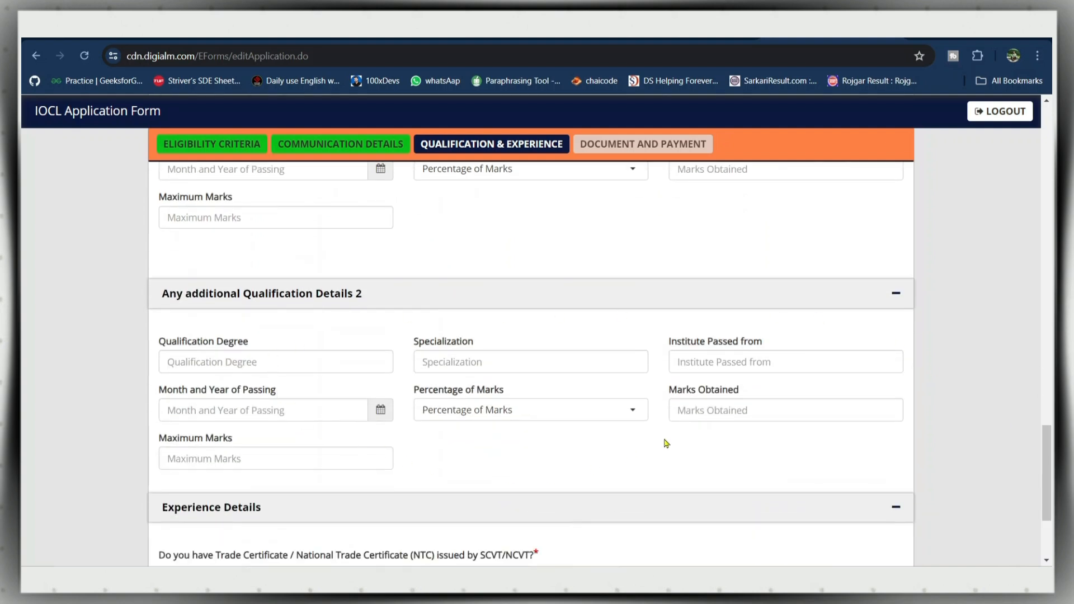
drag(1047, 463, 1050, 500)
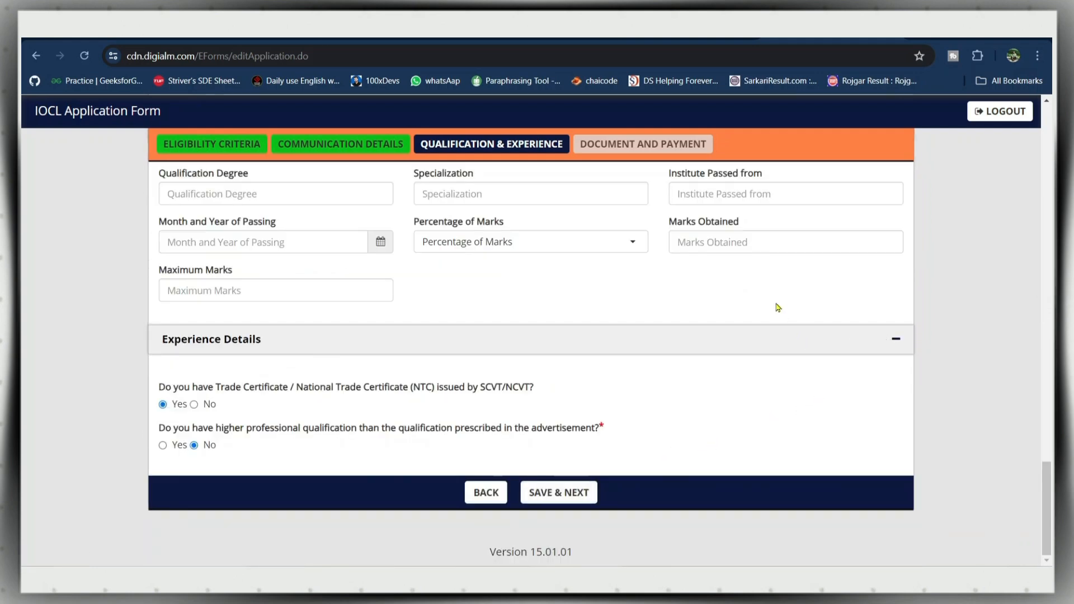
- Save the qualification details, dismiss the Data Saved alert, and review the Document and Payment page
click(567, 494)
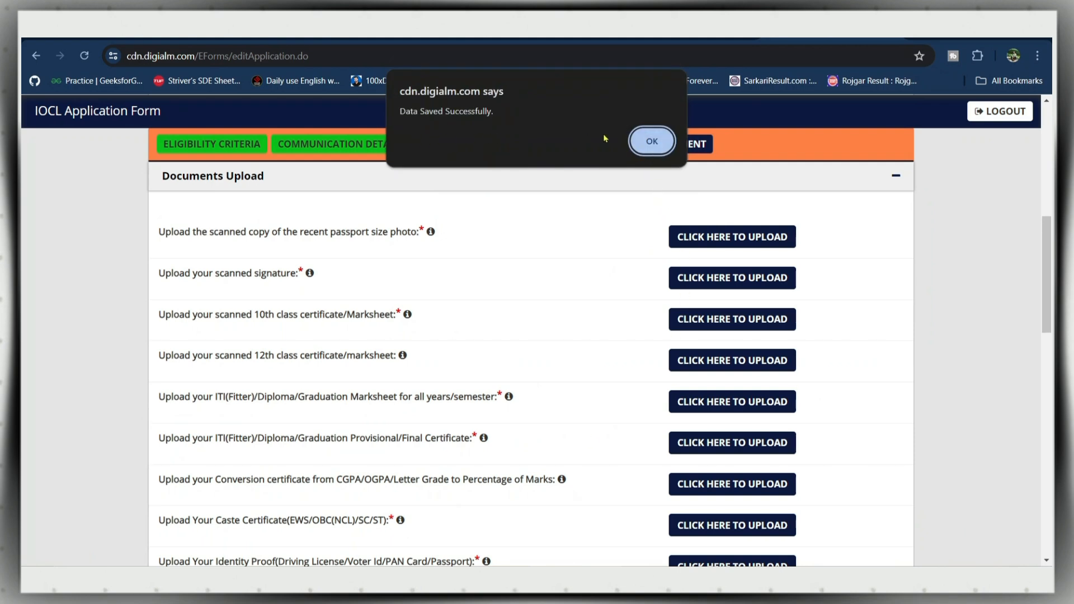
click(659, 142)
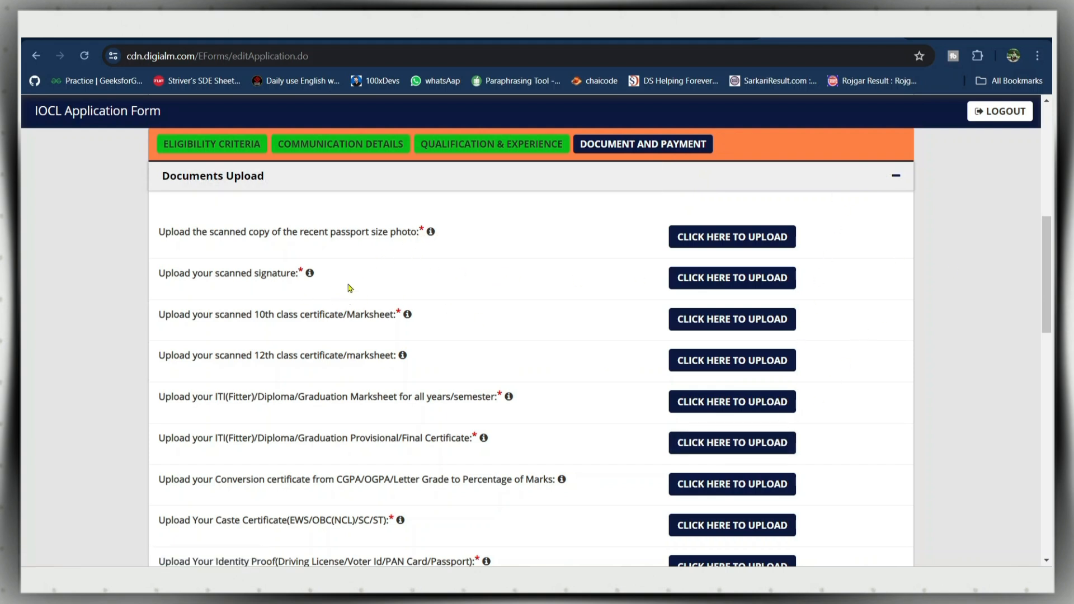
scroll(1051, 249, up, 1)
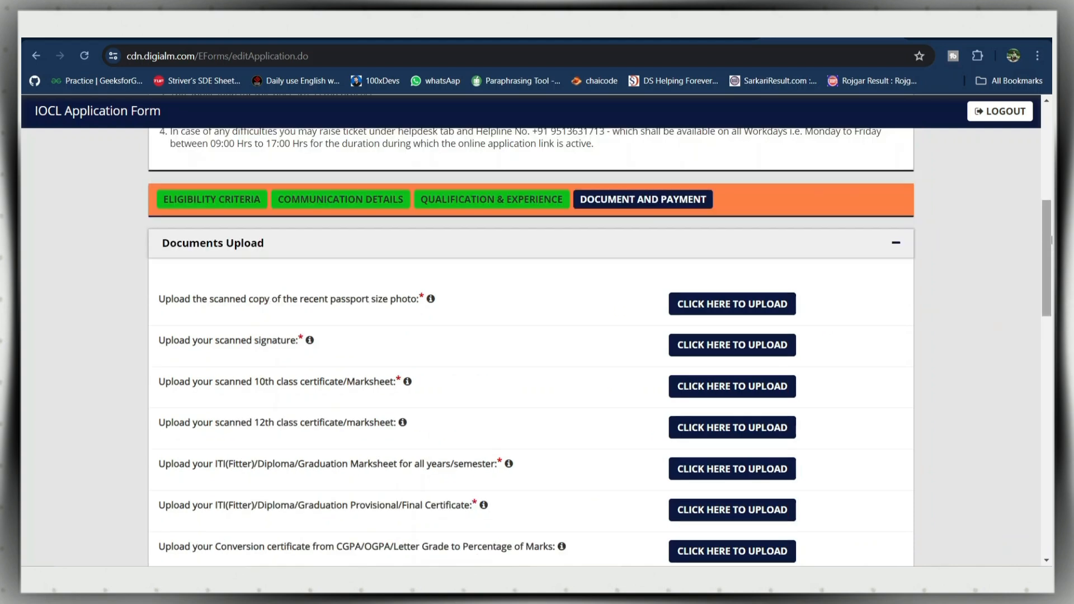
scroll(1007, 235, down, 8)
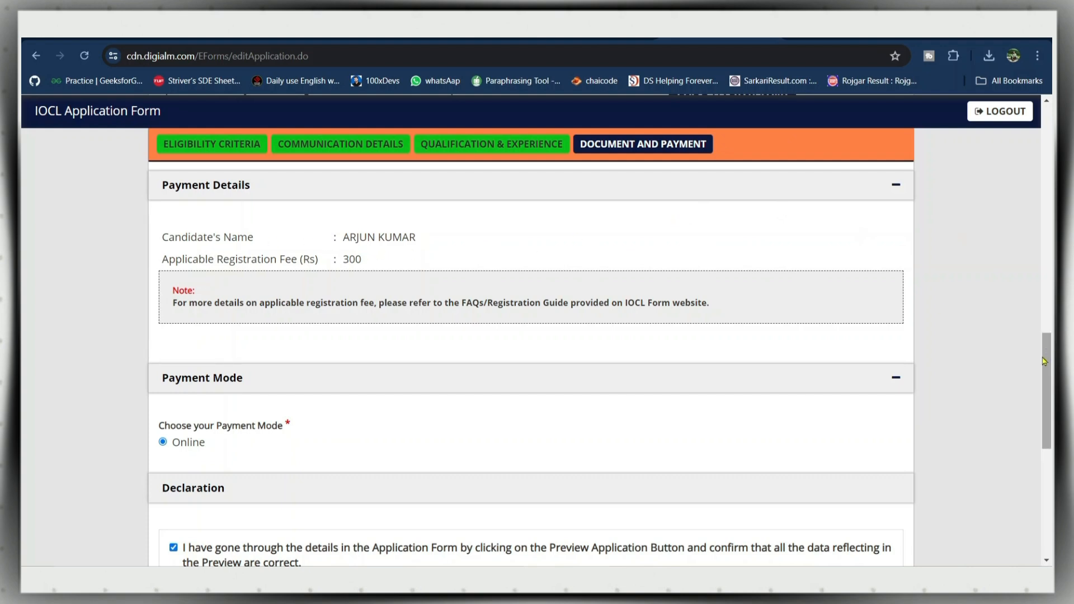
- Scroll down the Document and Payment page to the Declaration section
scroll(1049, 362, down, 3)
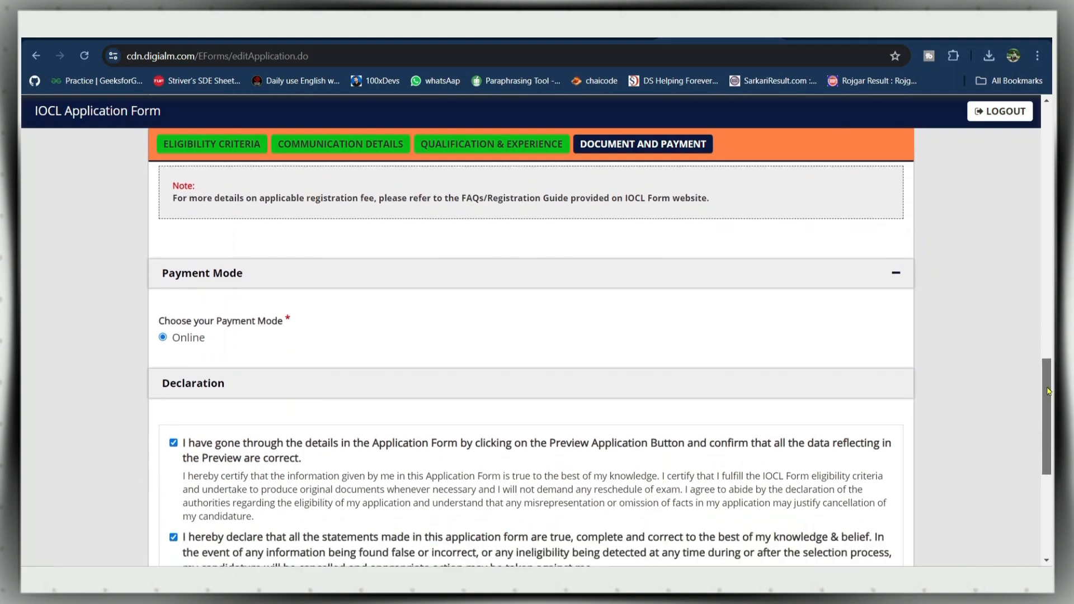
drag(1048, 381, 1047, 432)
scroll(240, 215, up, 1)
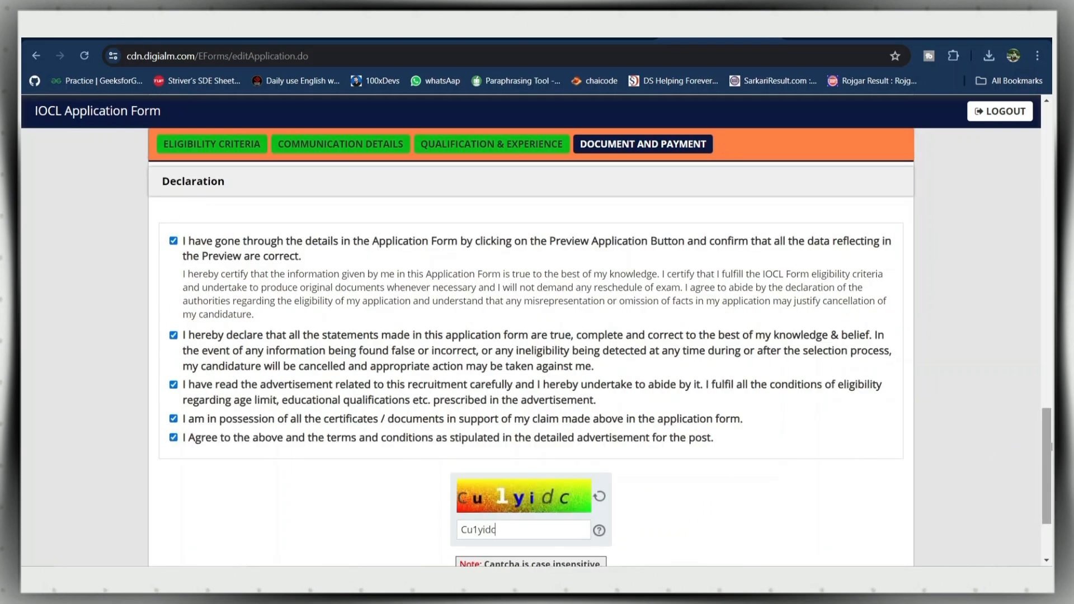
scroll(1051, 447, down, 2)
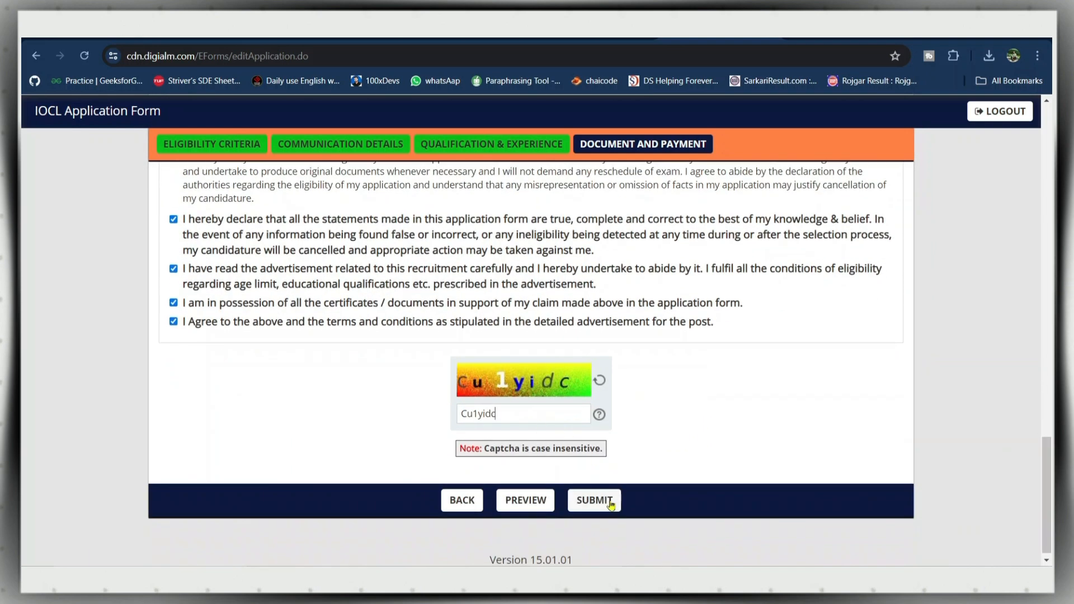